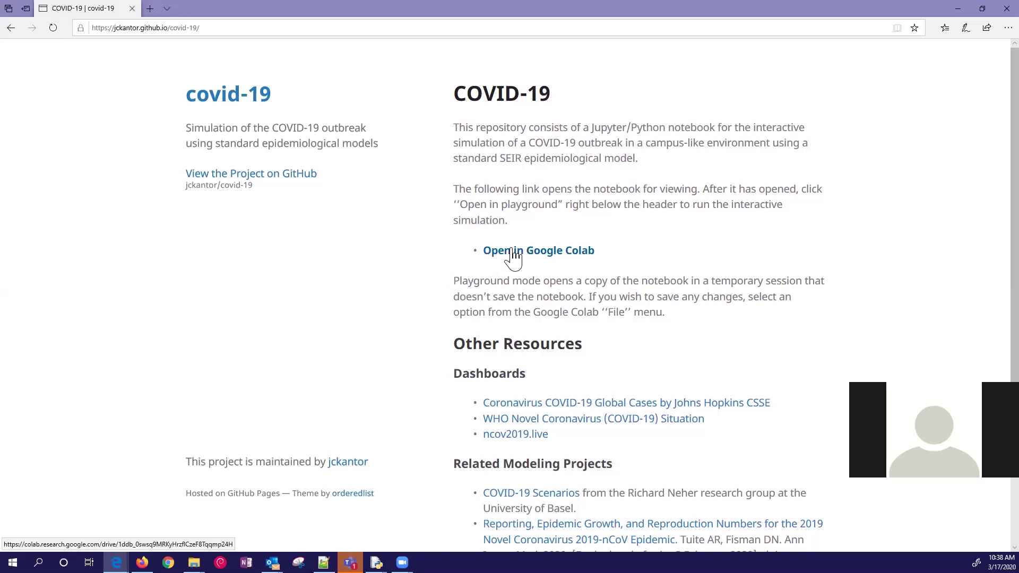
Step: Open the COVID-19 notebook in Google Colab and review its parameter table and the SEIR model sliders
left_click(512, 254)
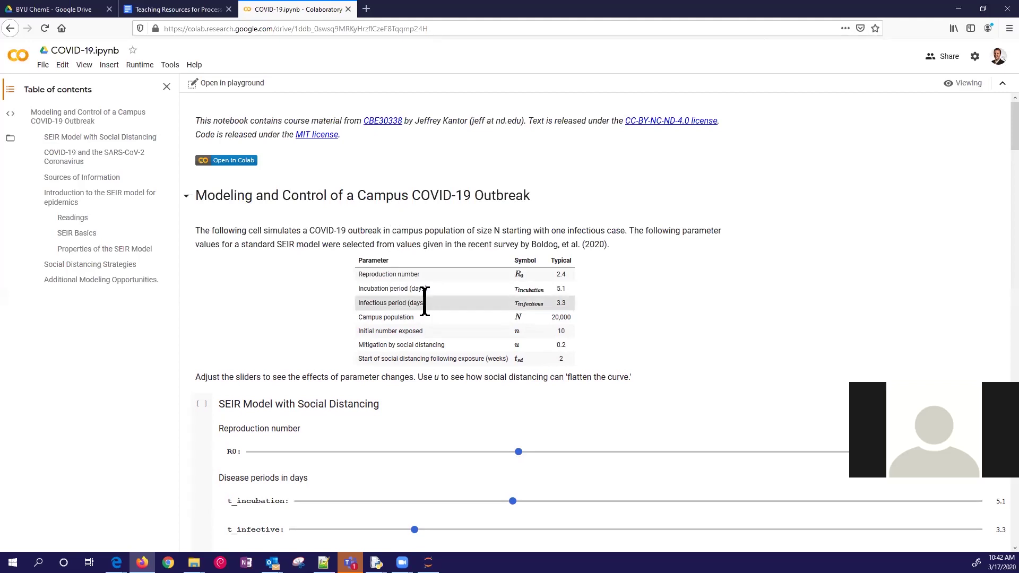
scroll(425, 302, "down", 2)
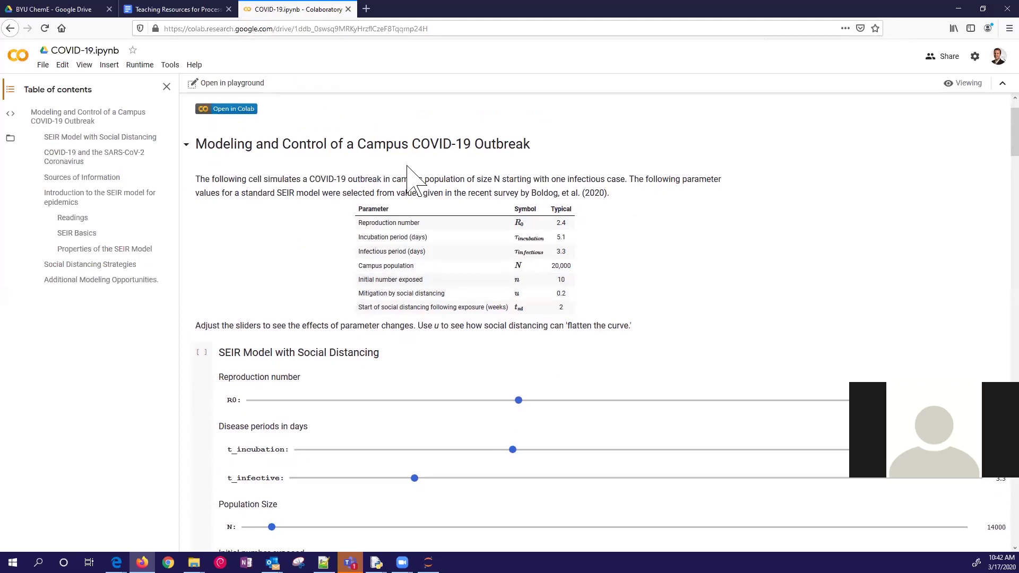
scroll(472, 356, "down", 2)
scroll(473, 356, "down", 2)
scroll(471, 347, "down", 2)
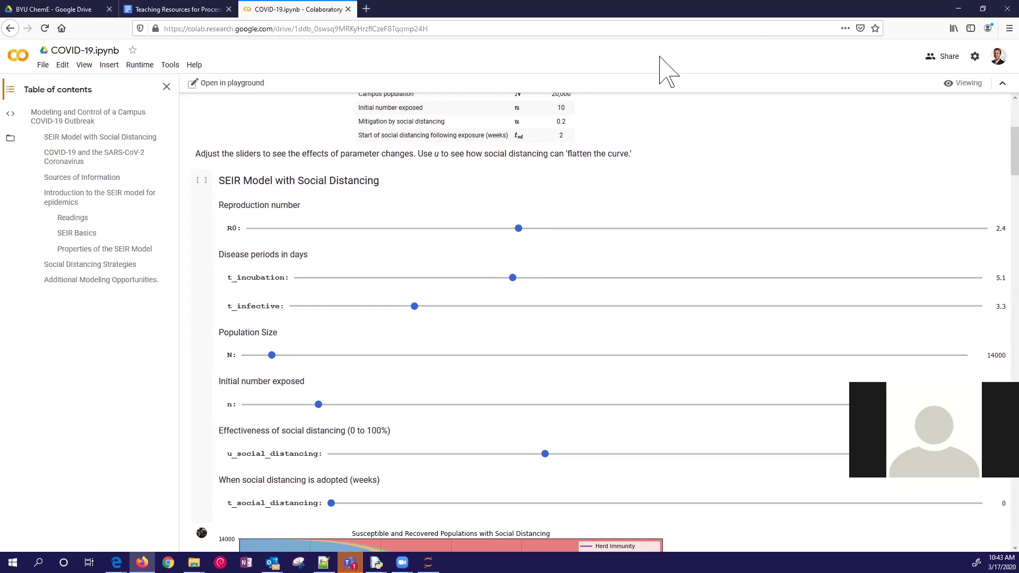
Step: Restore the browser to a smaller window and set the reproduction number R0 to 2.3
double_click(582, 11)
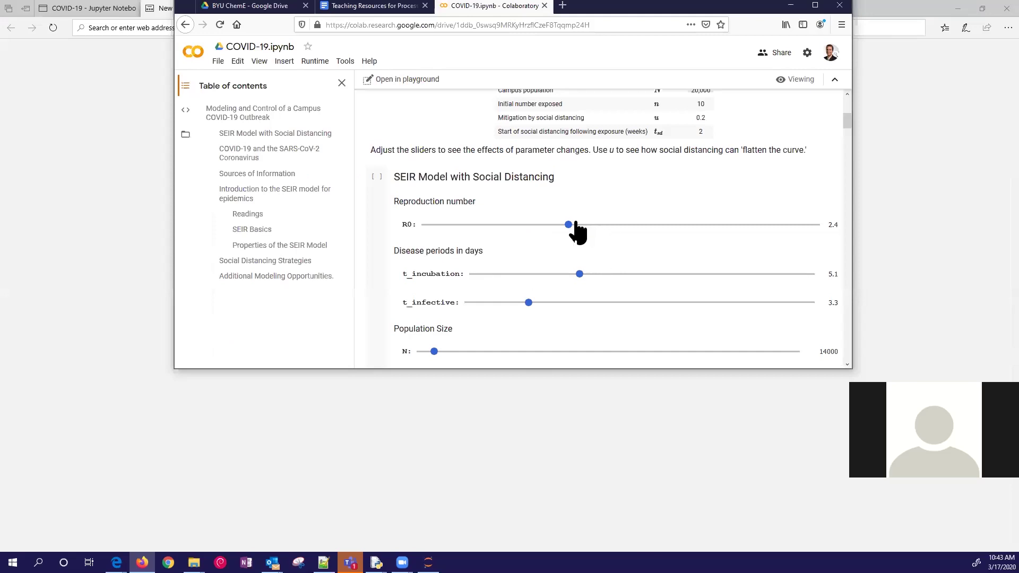
left_click_drag(570, 223, 564, 169)
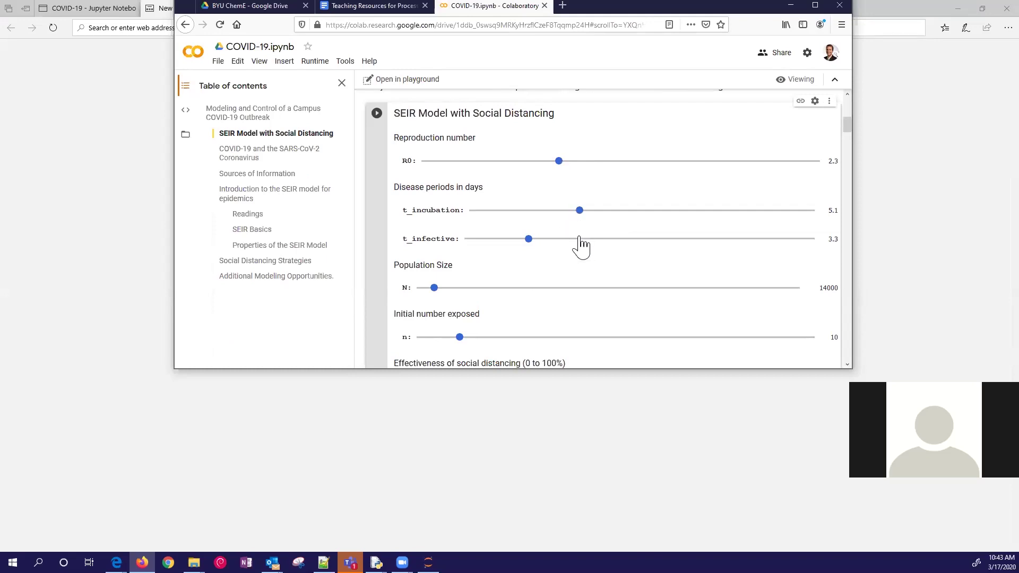
Step: Set the initial number exposed to 0 and the effectiveness of social distancing to 21
scroll(580, 246, "down", 2)
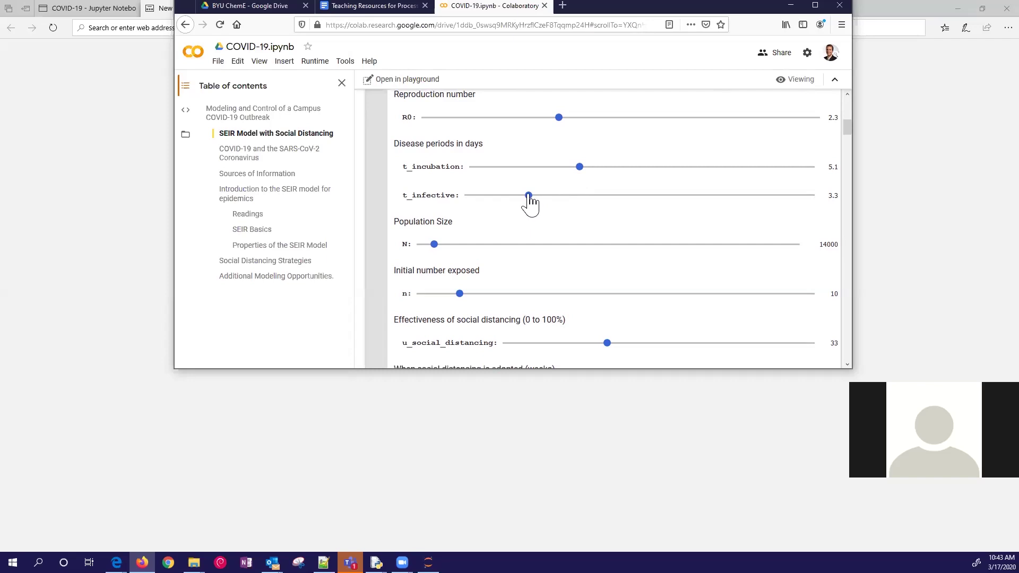
scroll(493, 241, "down", 1)
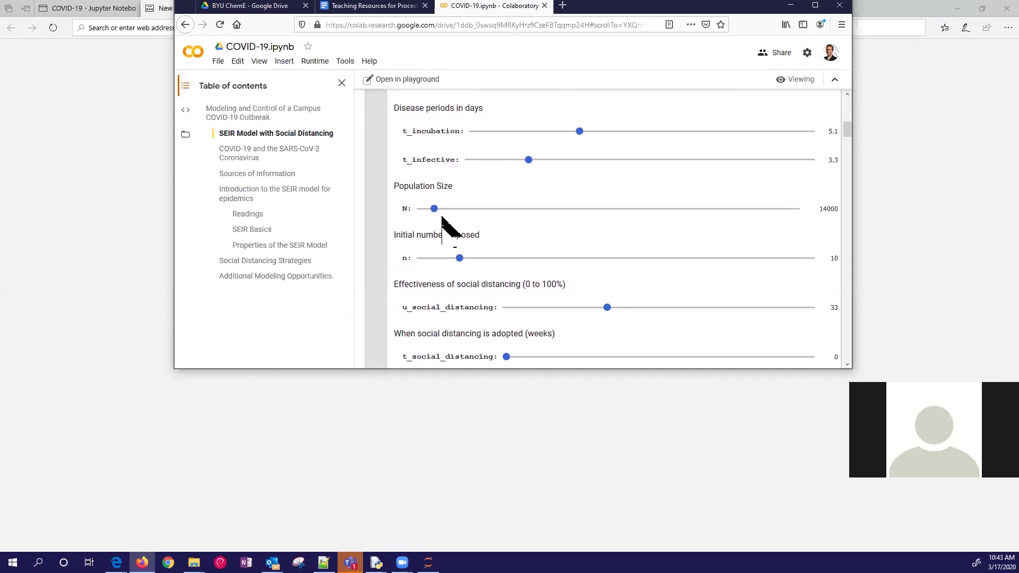
left_click_drag(459, 259, 449, 260)
scroll(485, 212, "down", 1)
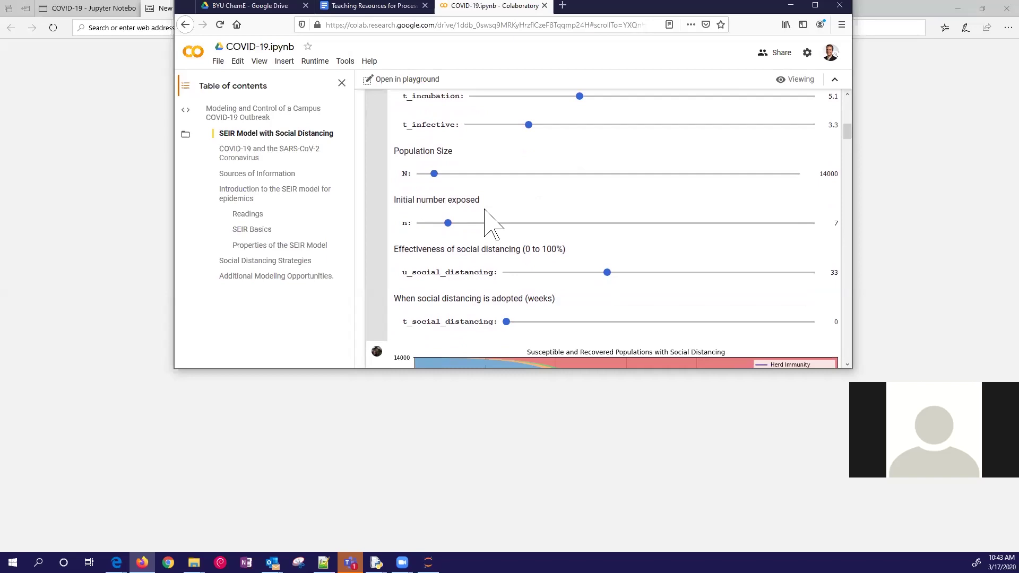
scroll(484, 215, "down", 3)
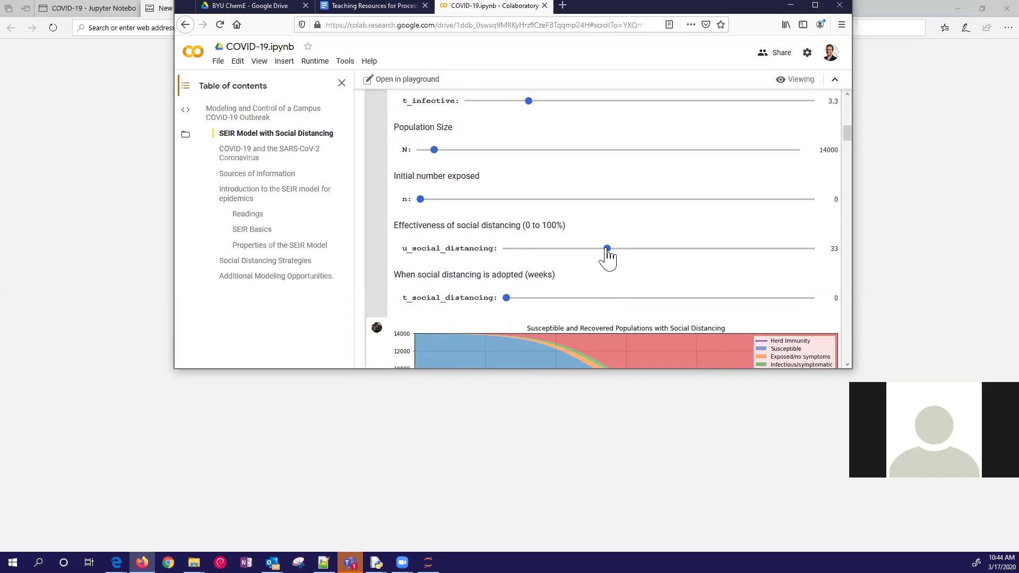
left_click_drag(607, 248, 570, 249)
Step: Try to run the SEIR Model with Social Distancing cell with the adjusted parameters
scroll(600, 222, "up", 3)
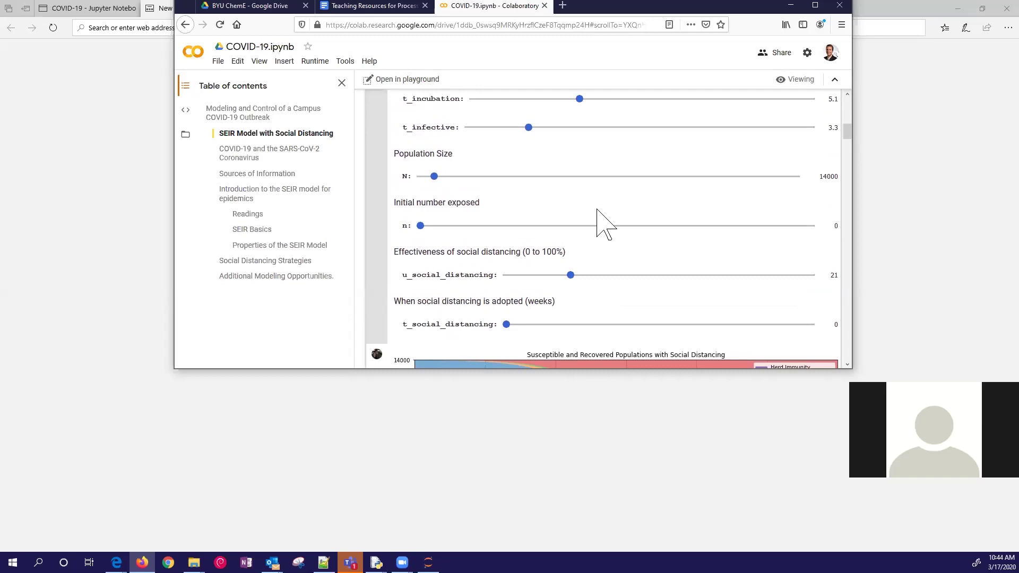
scroll(602, 223, "up", 3)
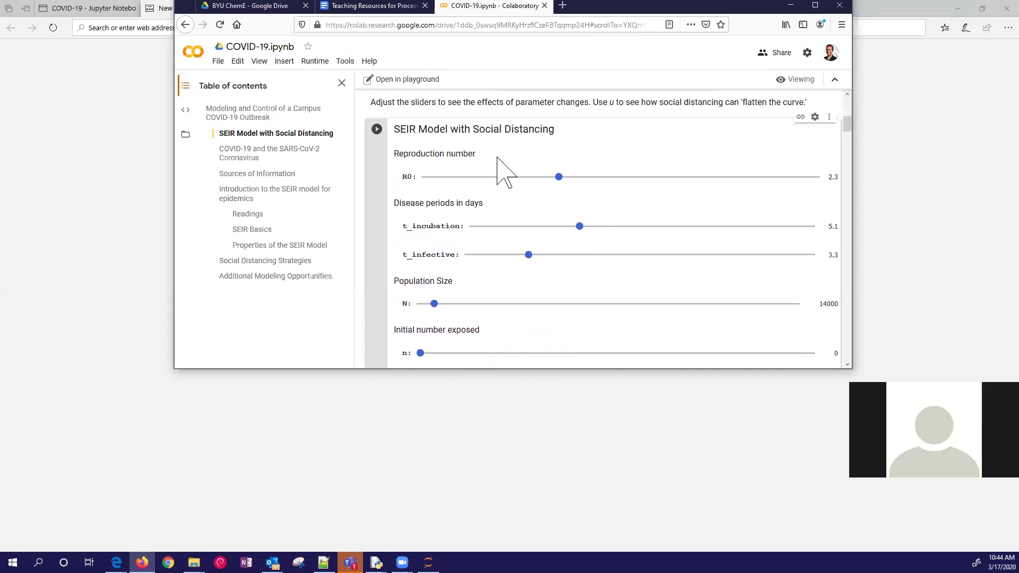
left_click(377, 129)
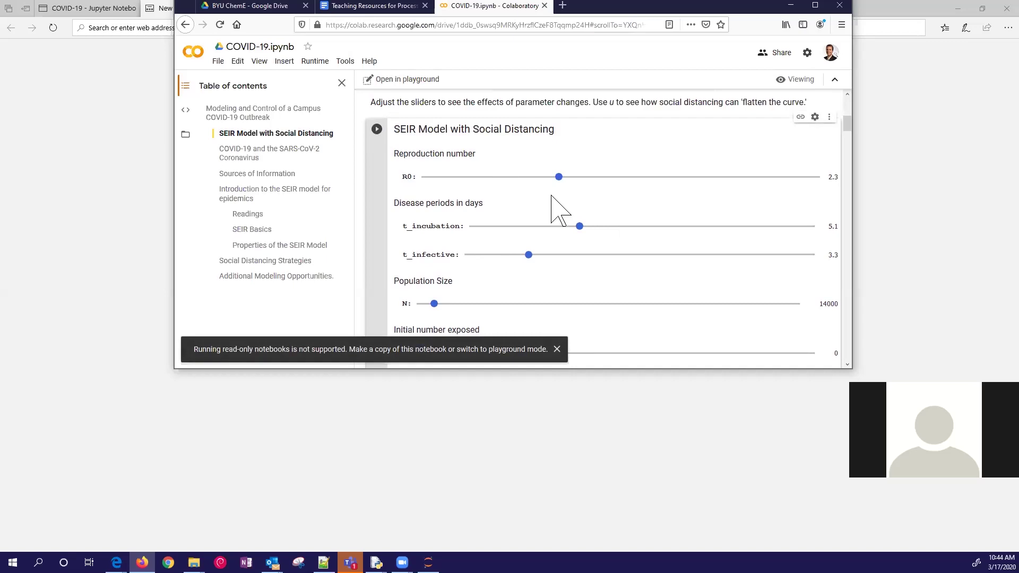
Step: Examine the charts of susceptible and recovered populations, infections with and without social distancing, and the social distancing level, comparing them with the sliders
scroll(552, 196, "down", 4)
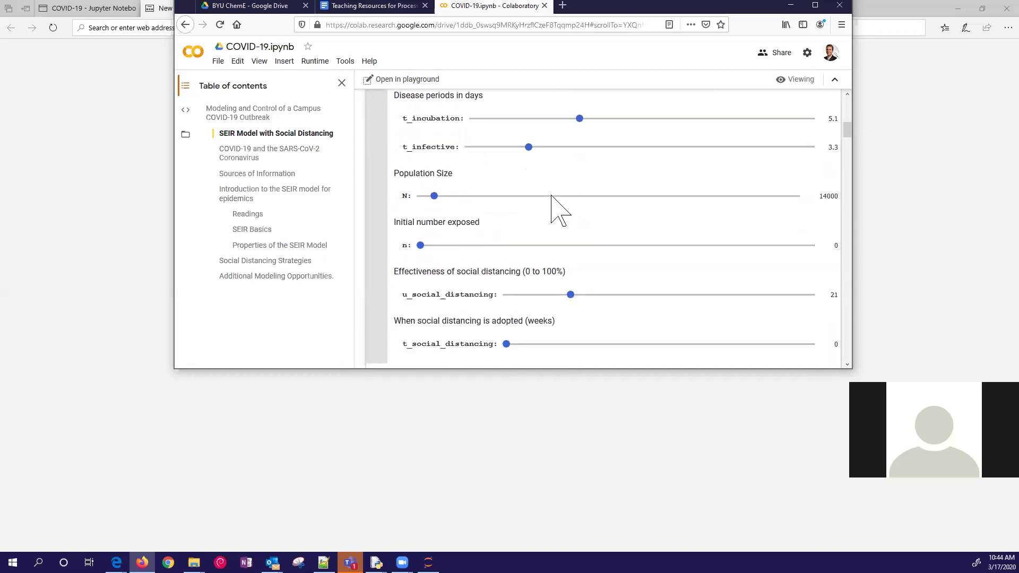
scroll(551, 196, "down", 6)
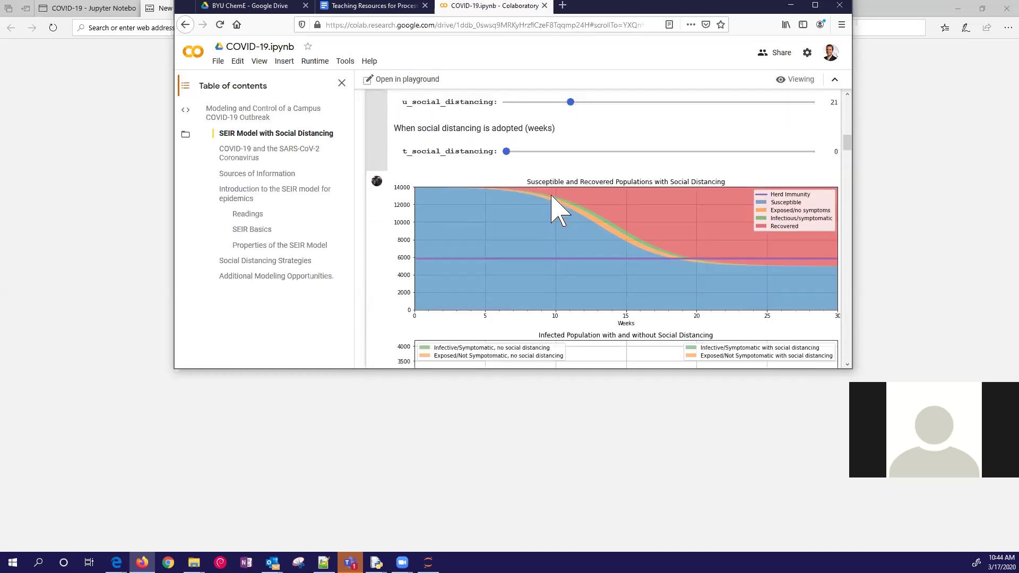
scroll(552, 196, "down", 4)
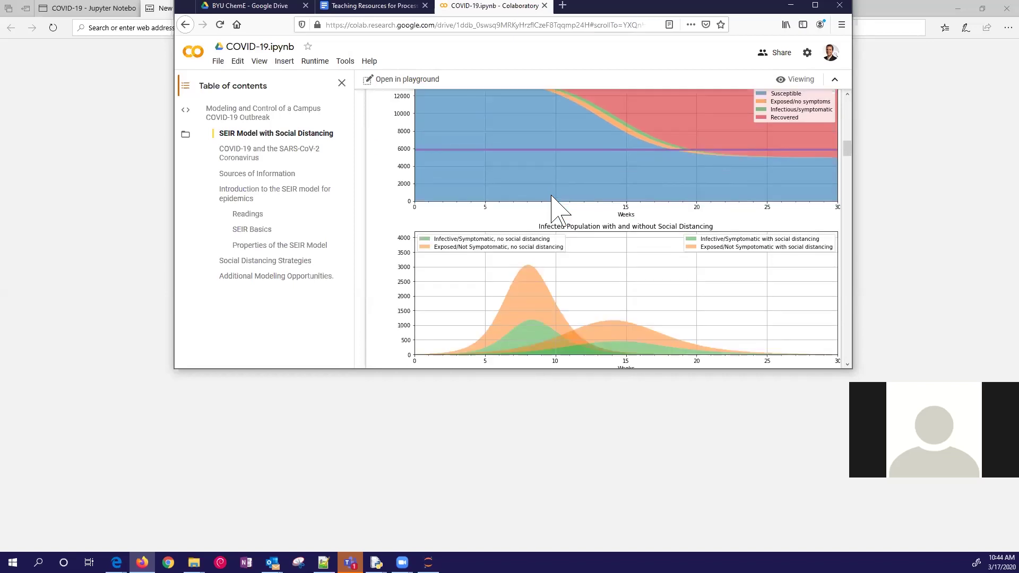
scroll(552, 207, "up", 2)
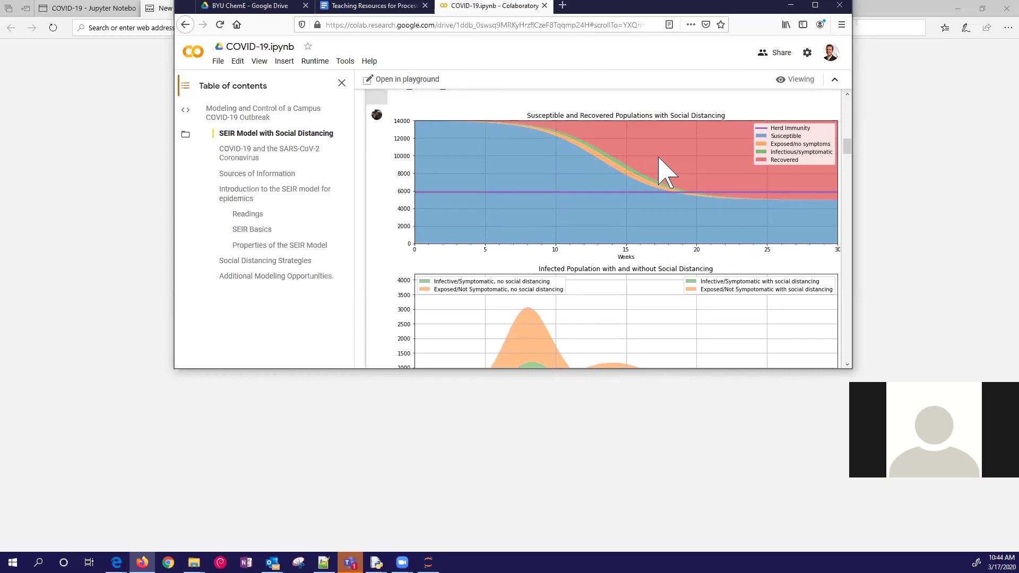
scroll(659, 157, "down", 3)
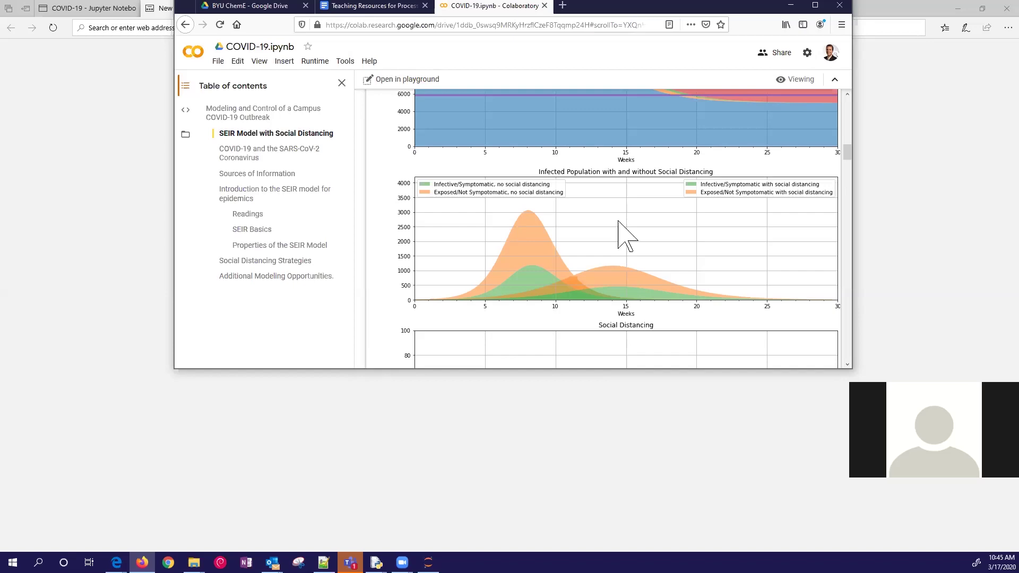
scroll(626, 236, "down", 3)
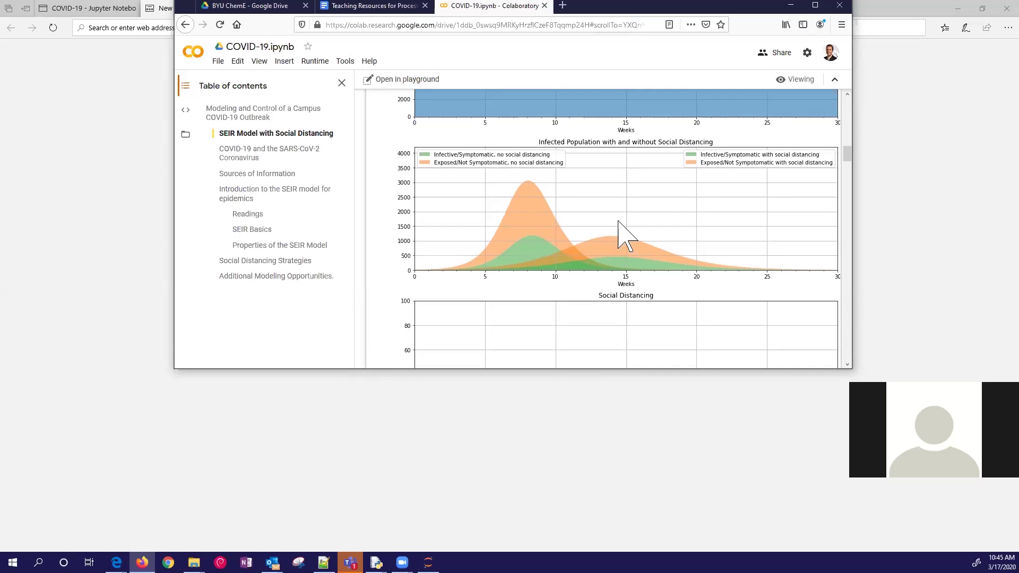
scroll(625, 237, "up", 2)
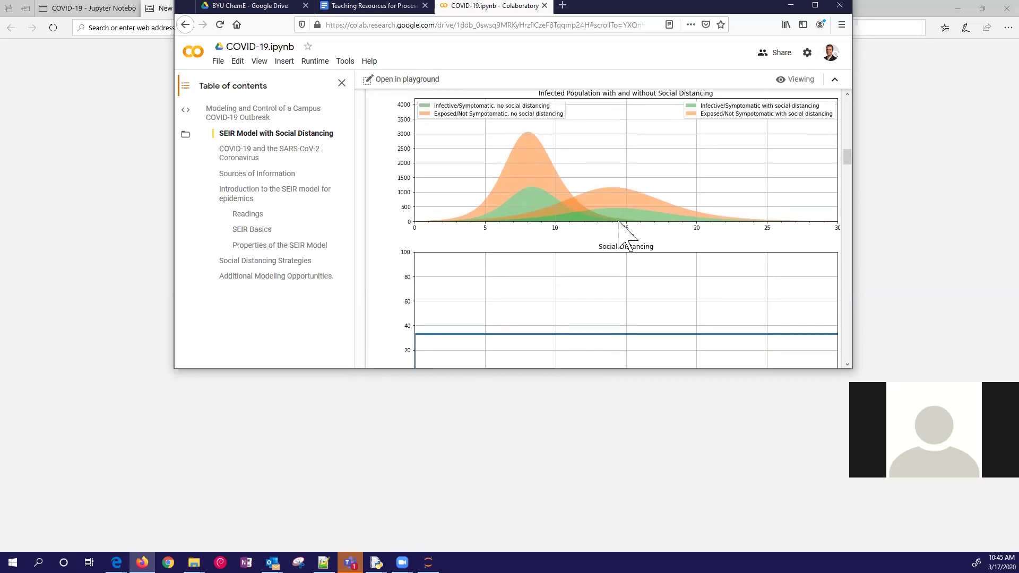
scroll(626, 236, "up", 3)
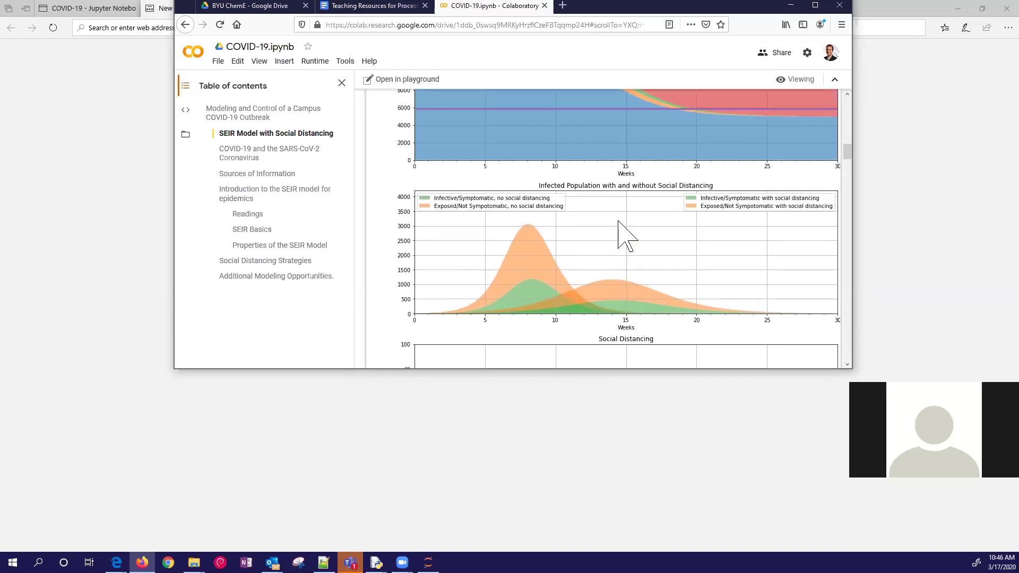
scroll(627, 236, "up", 4)
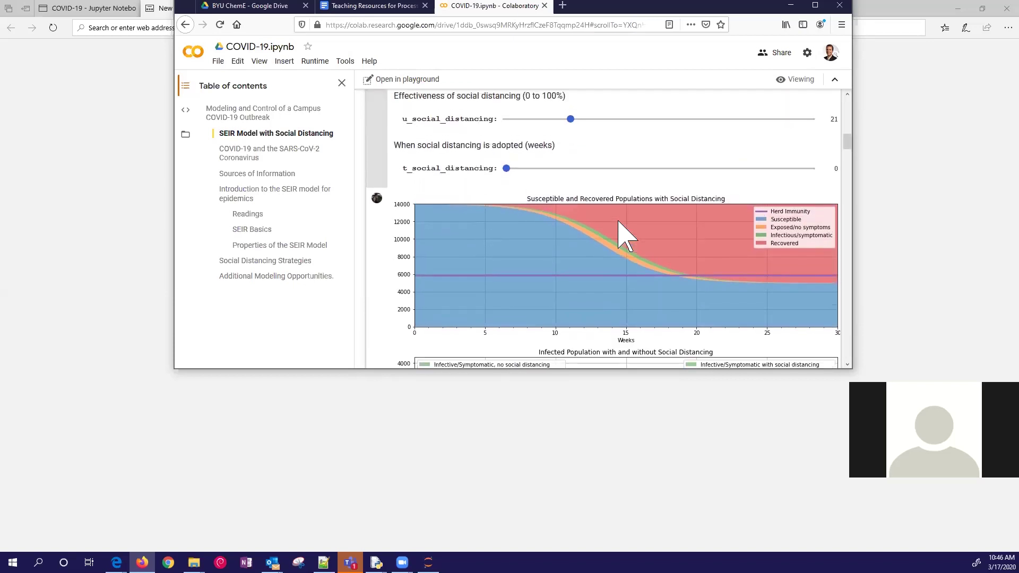
scroll(625, 236, "up", 2)
scroll(626, 237, "up", 1)
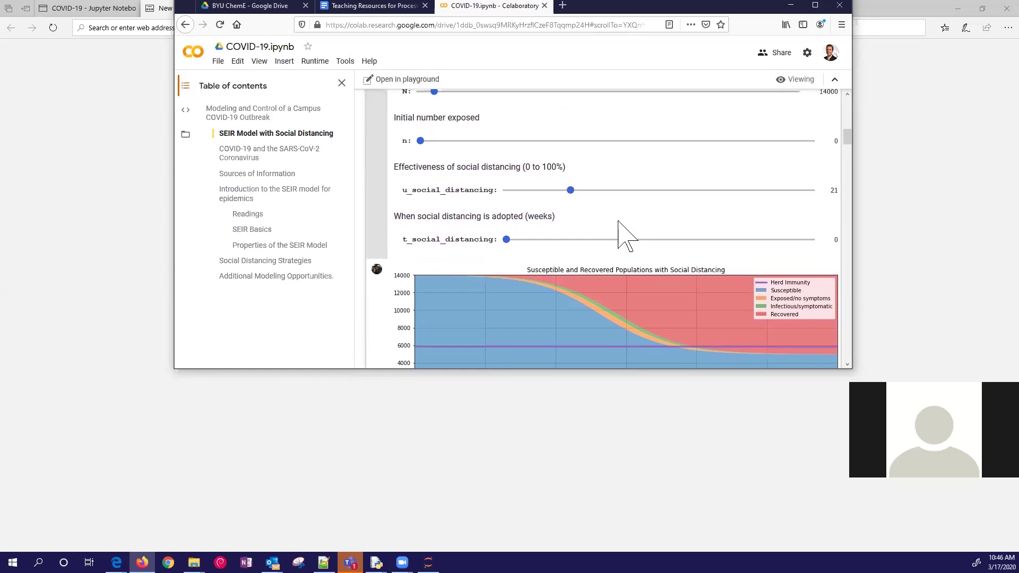
scroll(626, 236, "down", 2)
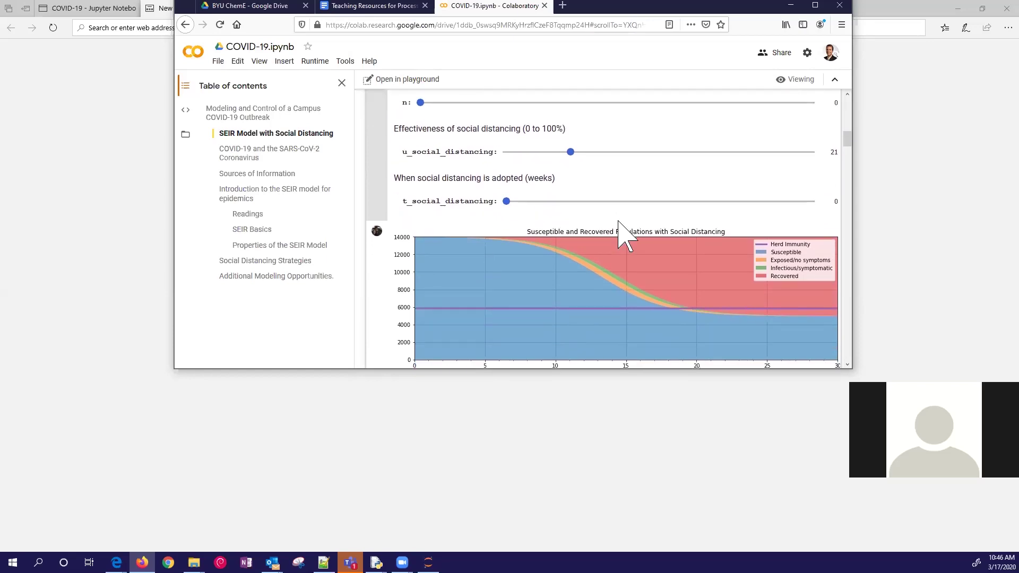
scroll(625, 236, "down", 1)
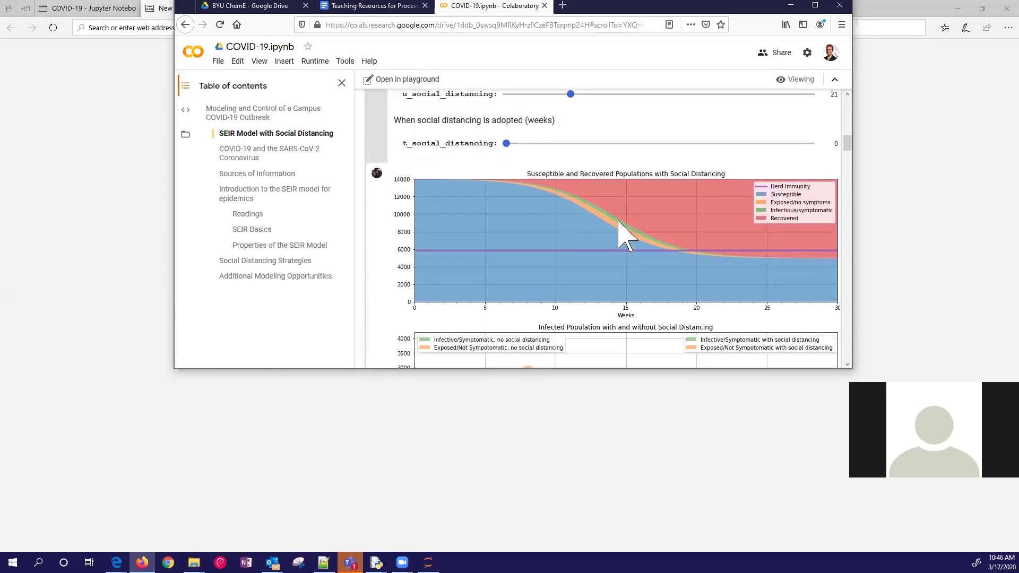
scroll(625, 236, "down", 2)
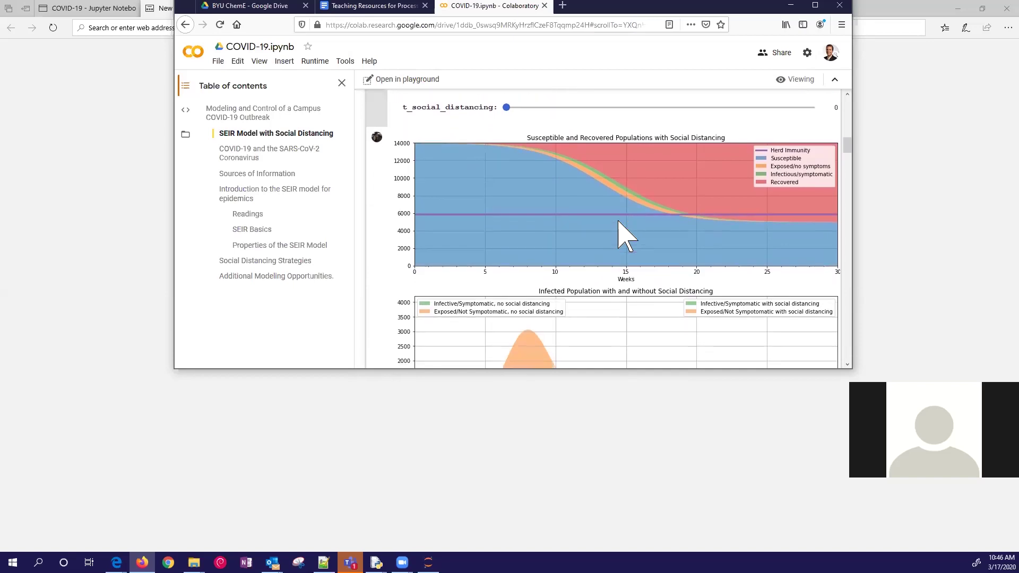
scroll(625, 236, "down", 3)
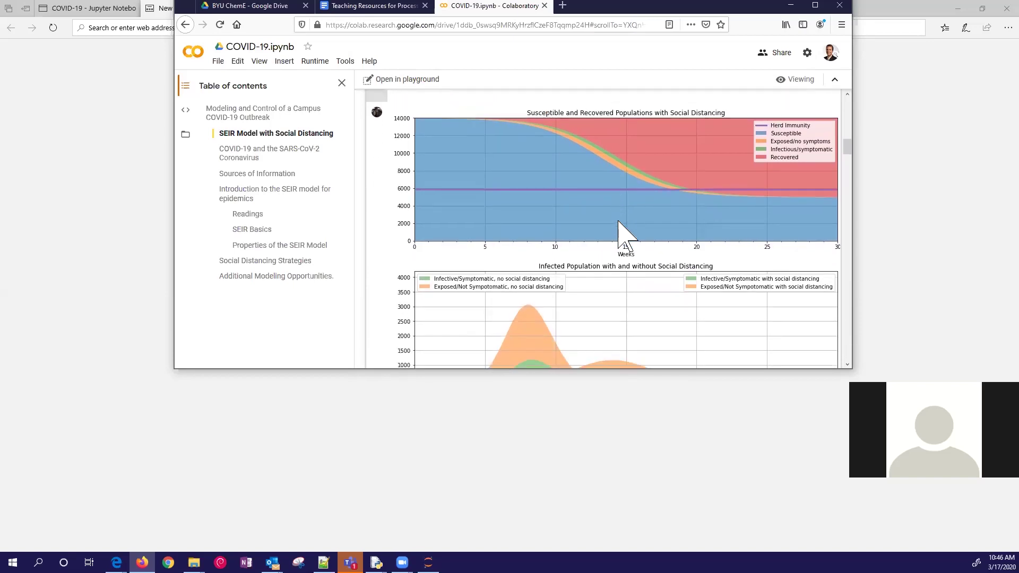
scroll(625, 236, "down", 5)
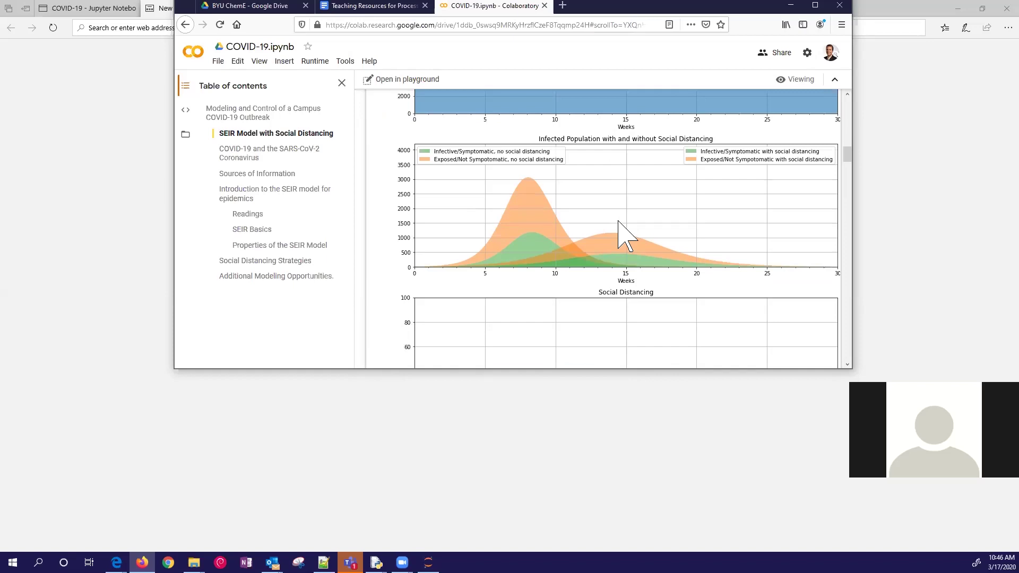
scroll(625, 236, "down", 1)
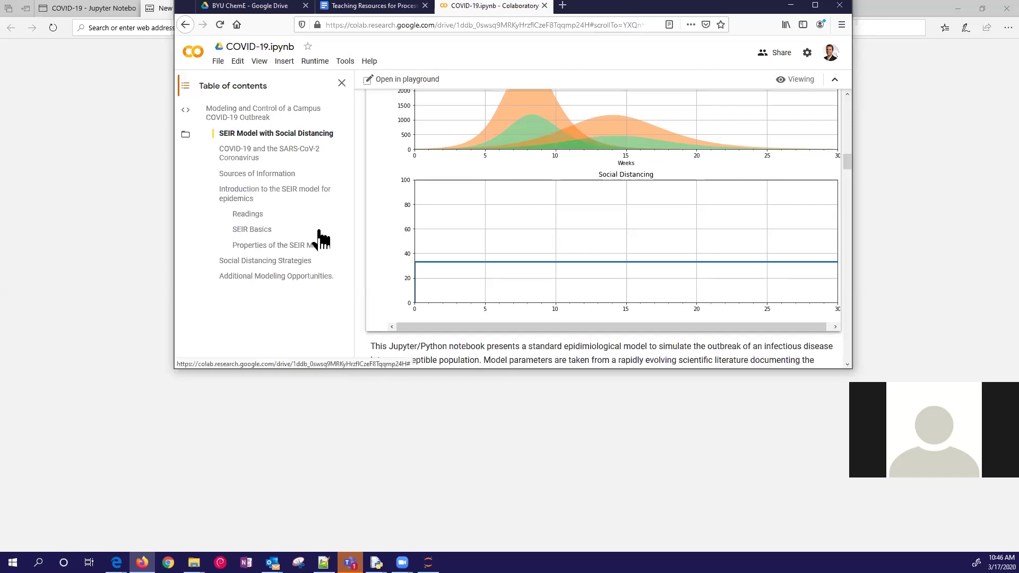
scroll(369, 227, "up", 3)
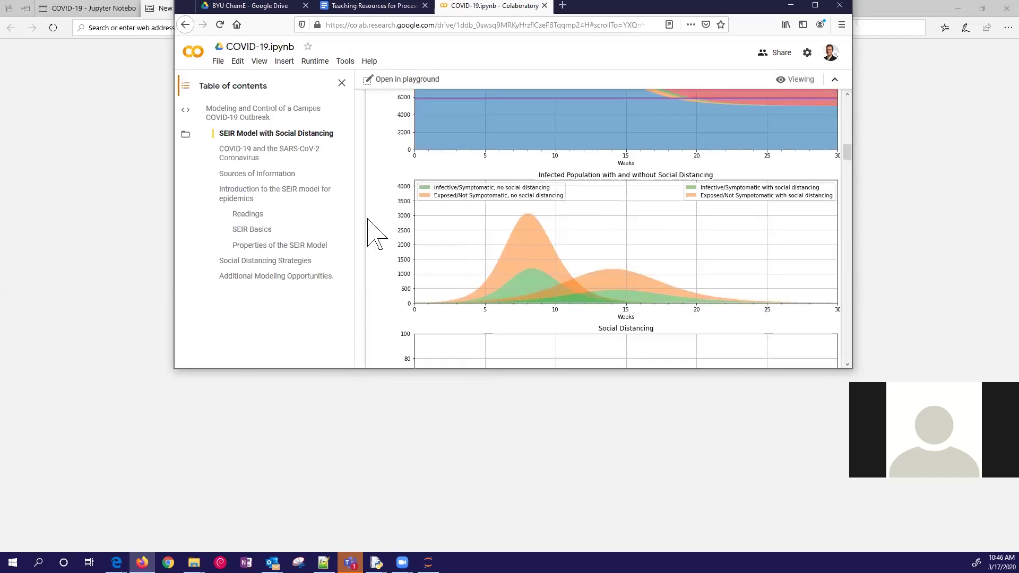
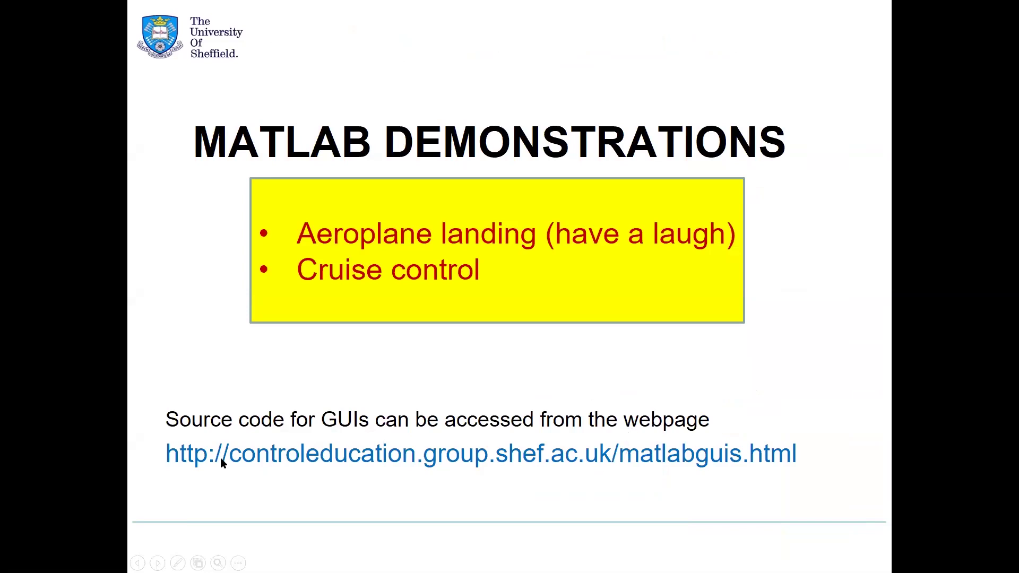
Step: End the slide show after the MATLAB demonstrations slide
left_click(748, 461)
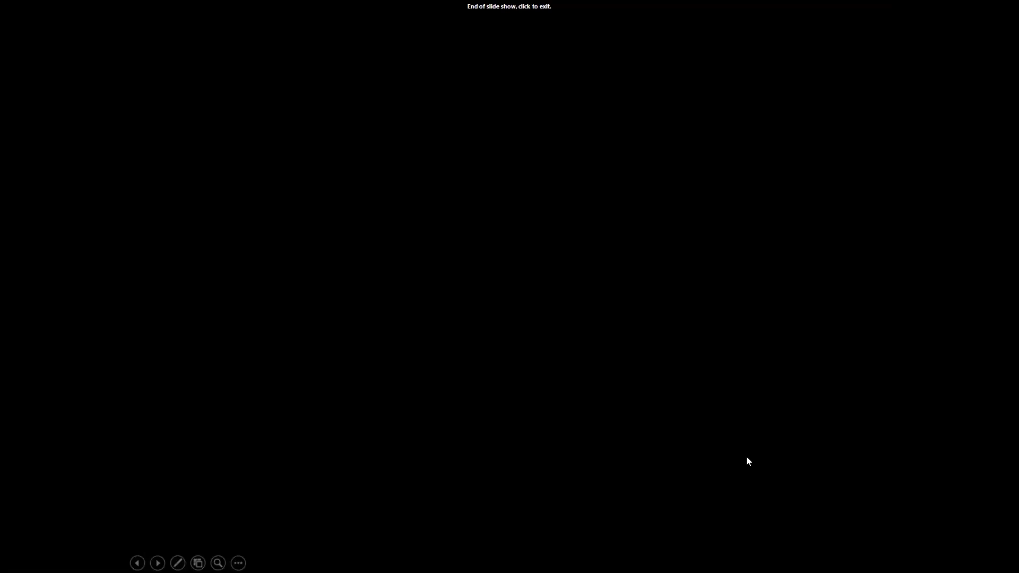
left_click(747, 457)
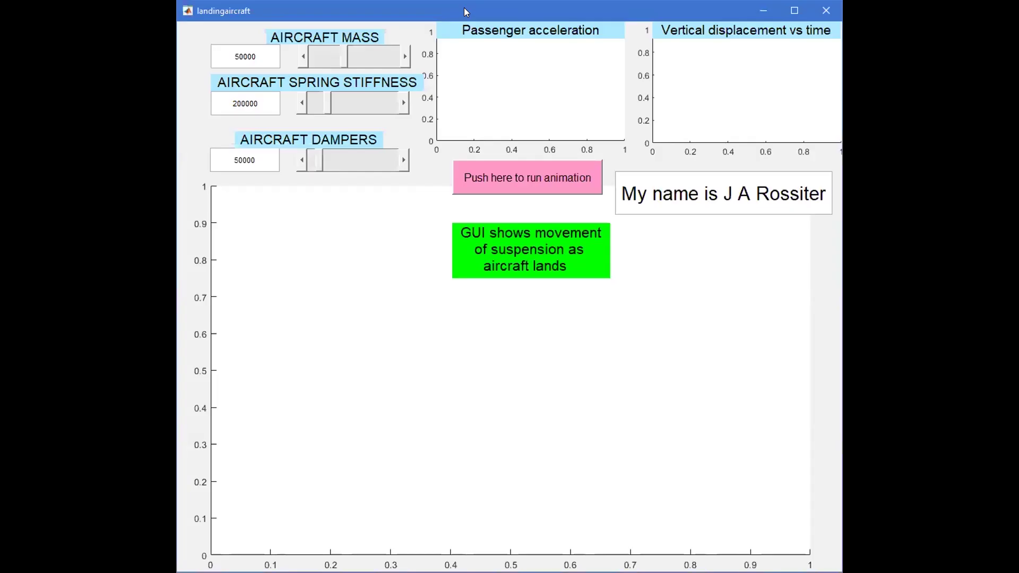
Step: In the aircraft landing simulation, set the mass to 70000, the spring stiffness to about 389500 and the dampers to about 50375
left_click(358, 54)
left_click_drag(342, 96, 345, 99)
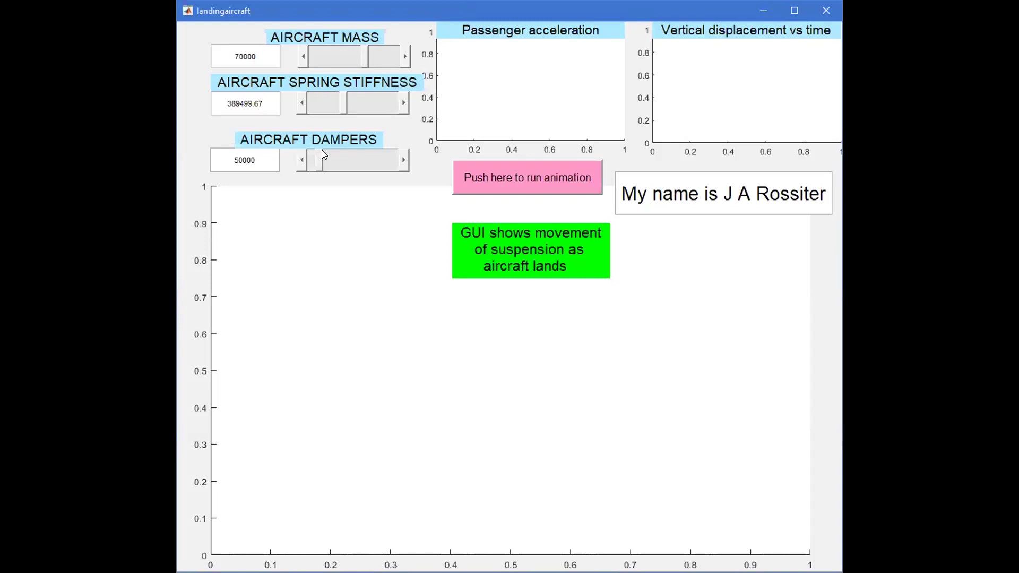
left_click_drag(321, 151, 344, 150)
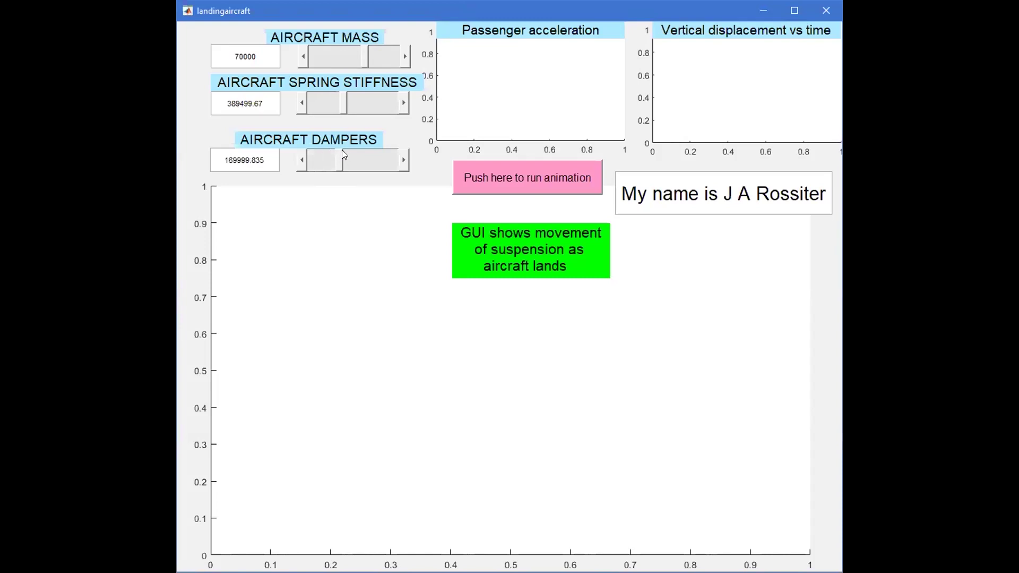
left_click(320, 150)
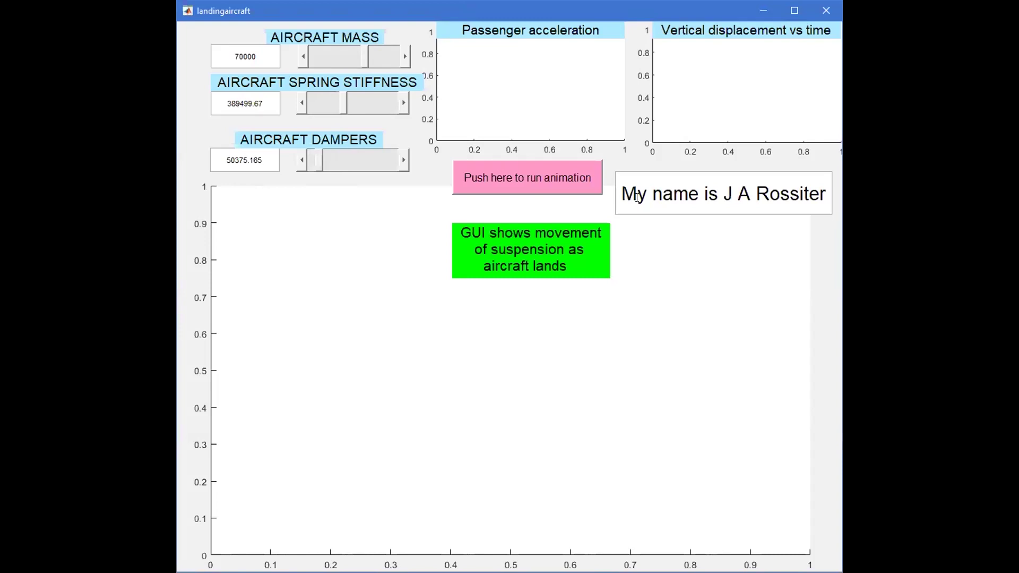
Step: Run the aircraft landing animation with the current mass, spring stiffness and damper settings
left_click_drag(617, 196, 814, 176)
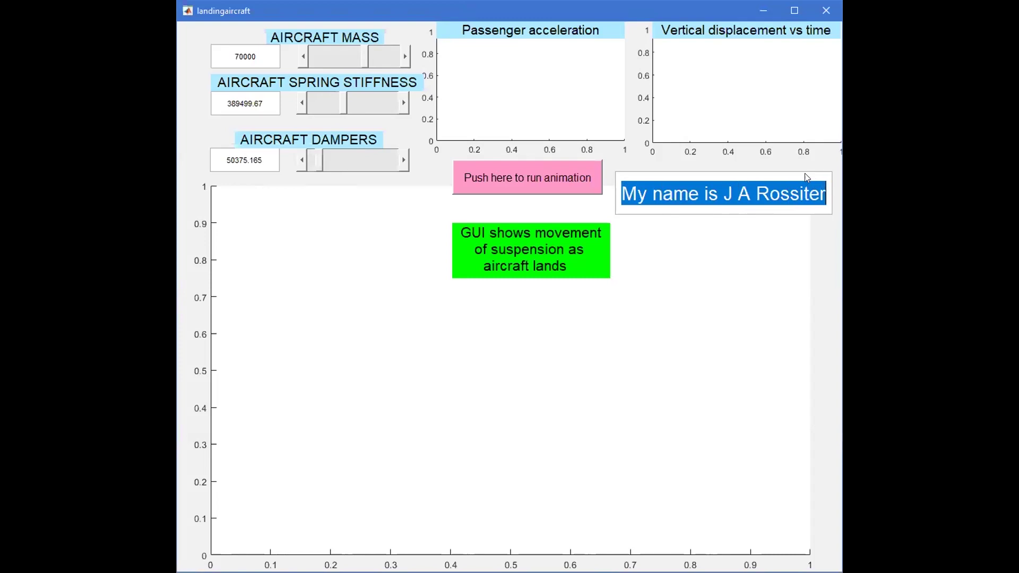
left_click(521, 177)
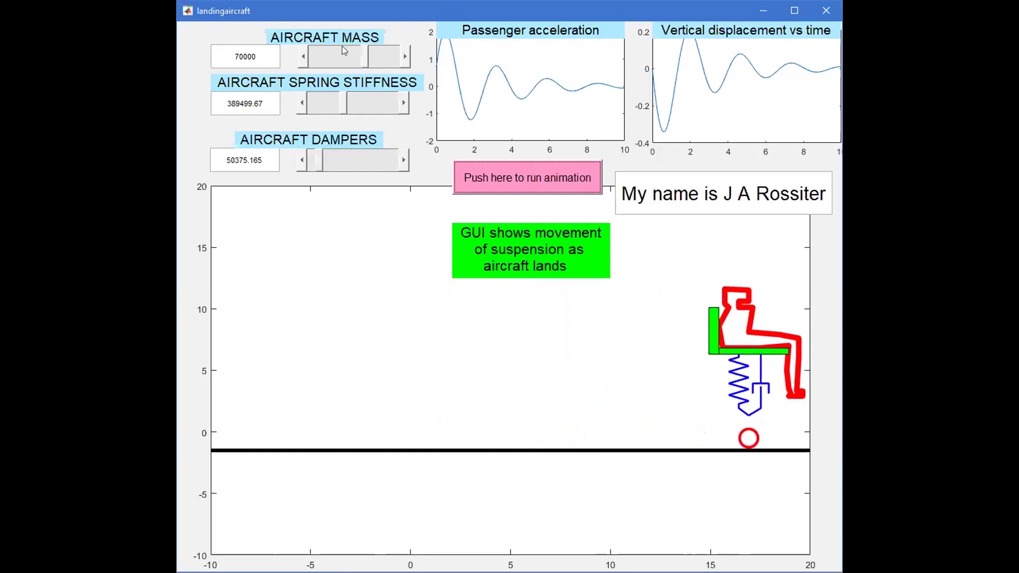
Step: Raise the aircraft mass beyond 78000, lower the spring stiffness, and run the landing animation again
left_click(388, 56)
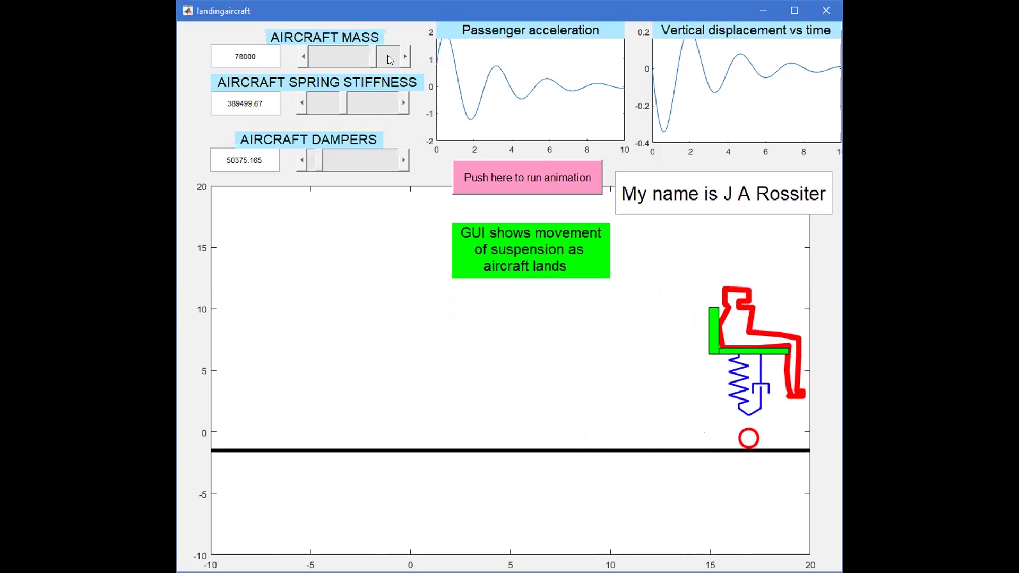
double_click(387, 56)
left_click(322, 95)
left_click(507, 173)
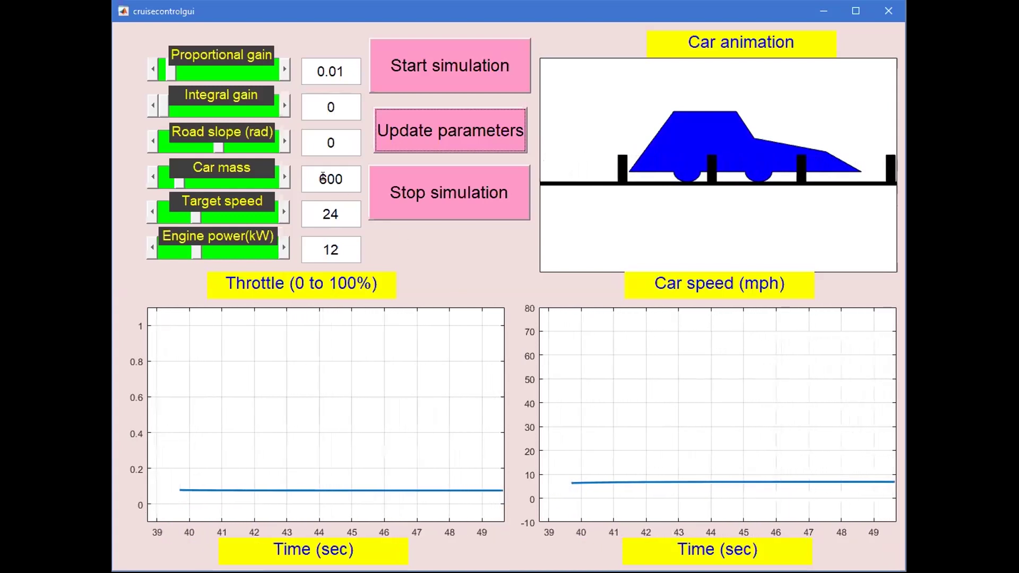
Step: In the cruise control simulation, set the road slope to 0.24 rad and apply the updated parameters
left_click(241, 148)
left_click(252, 144)
left_click(254, 144)
left_click(424, 134)
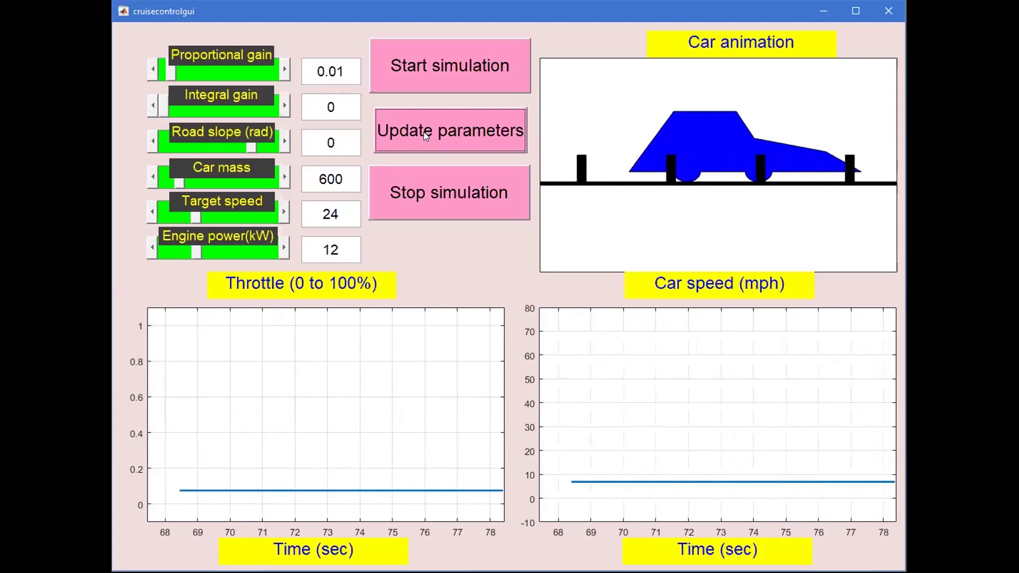
left_click(423, 132)
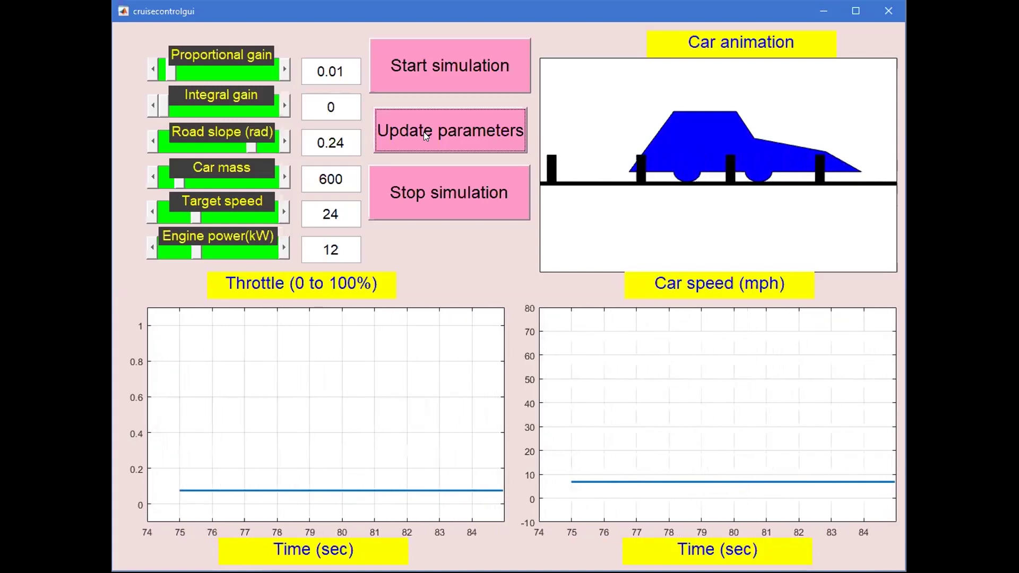
left_click(424, 132)
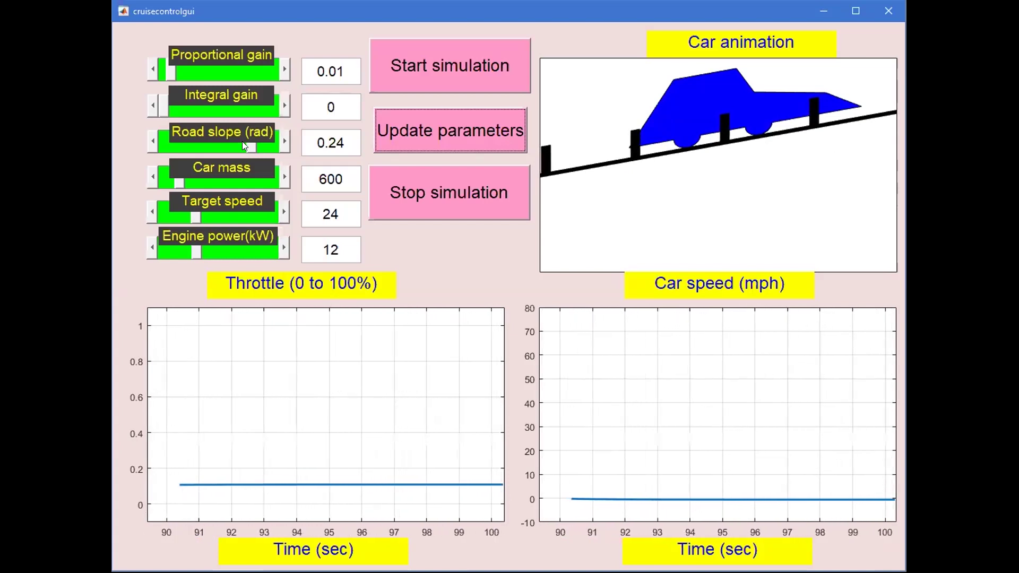
Step: Increase the cruise controller's proportional and integral gains and apply them to the simulation
left_click(180, 70)
left_click(213, 69)
left_click(197, 105)
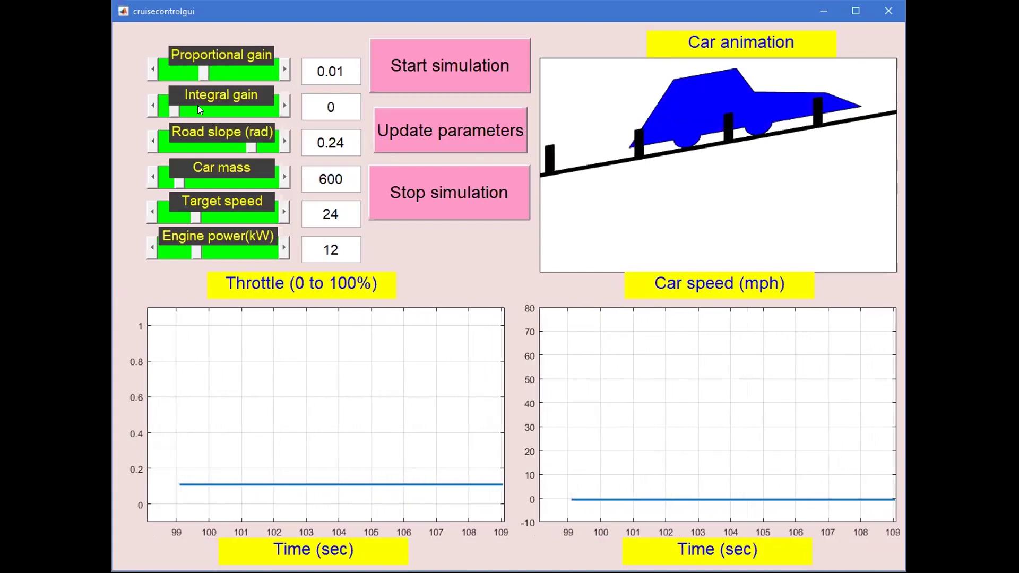
left_click(443, 127)
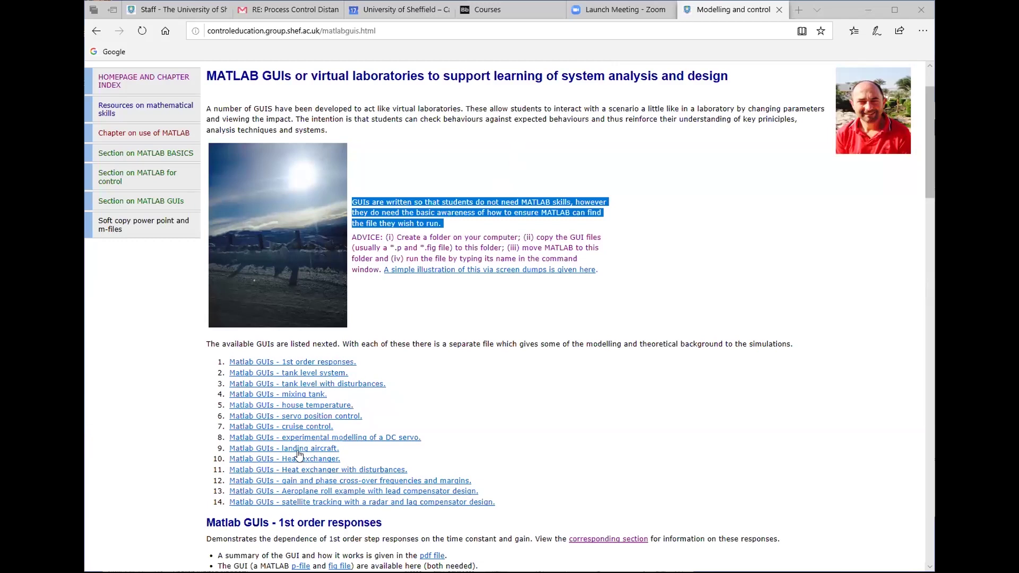
Step: On the MATLAB GUIs web page, examine the list of available virtual laboratories and their descriptions from first-order responses to cruise control
scroll(374, 391, "up", 2)
scroll(374, 391, "down", 4)
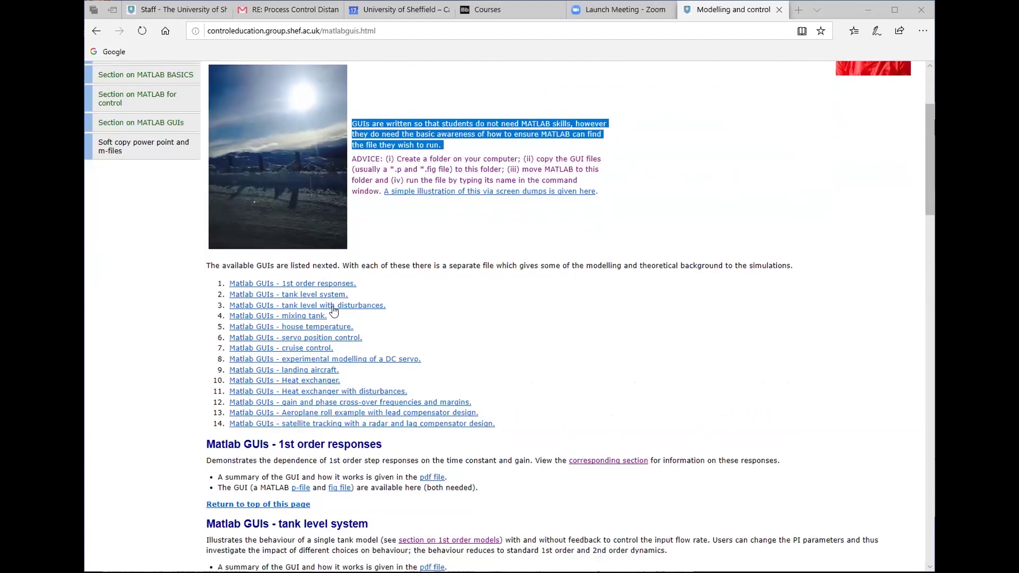
scroll(472, 275, "down", 2)
scroll(487, 273, "down", 4)
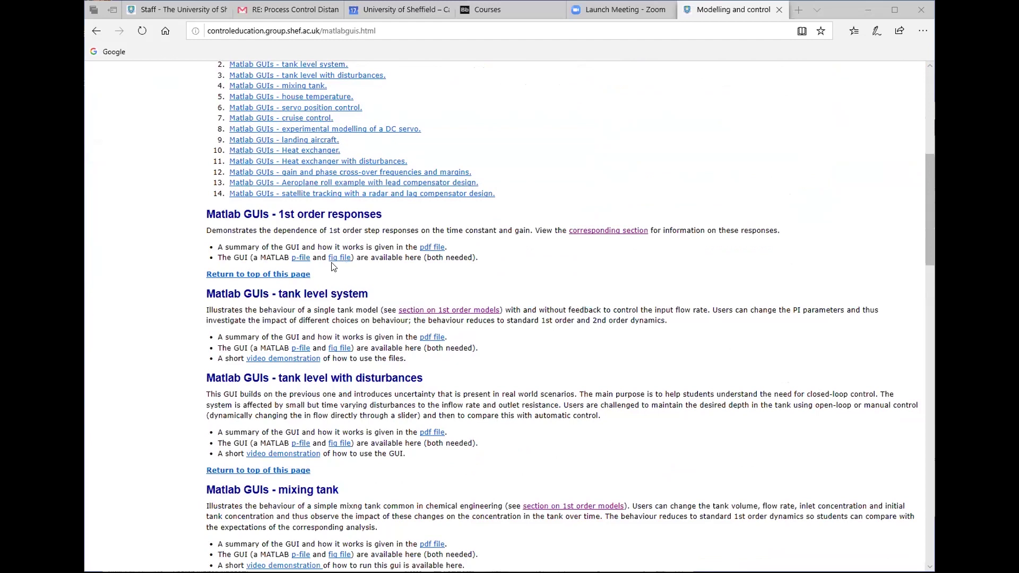
scroll(400, 275, "down", 3)
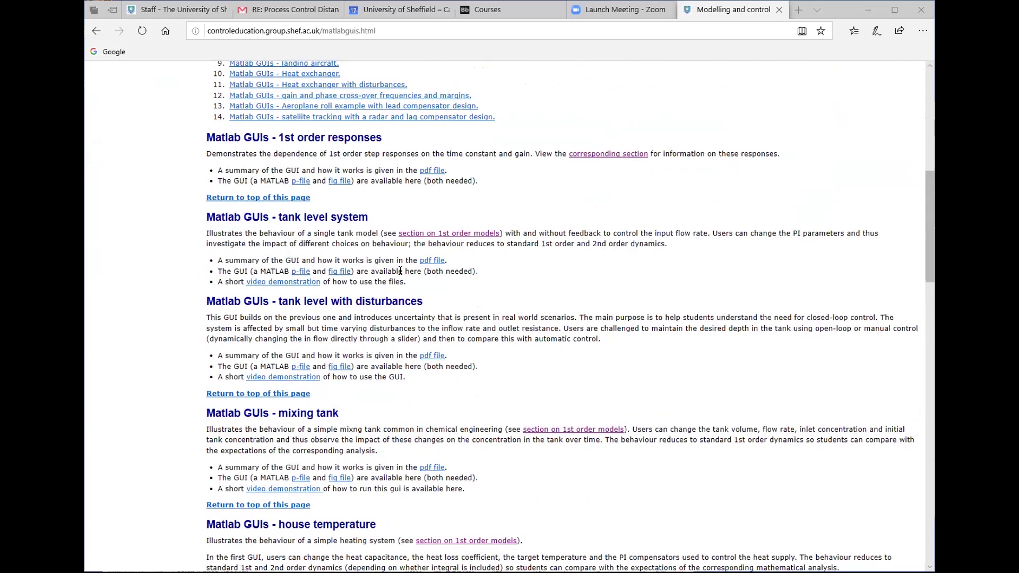
scroll(400, 271, "down", 3)
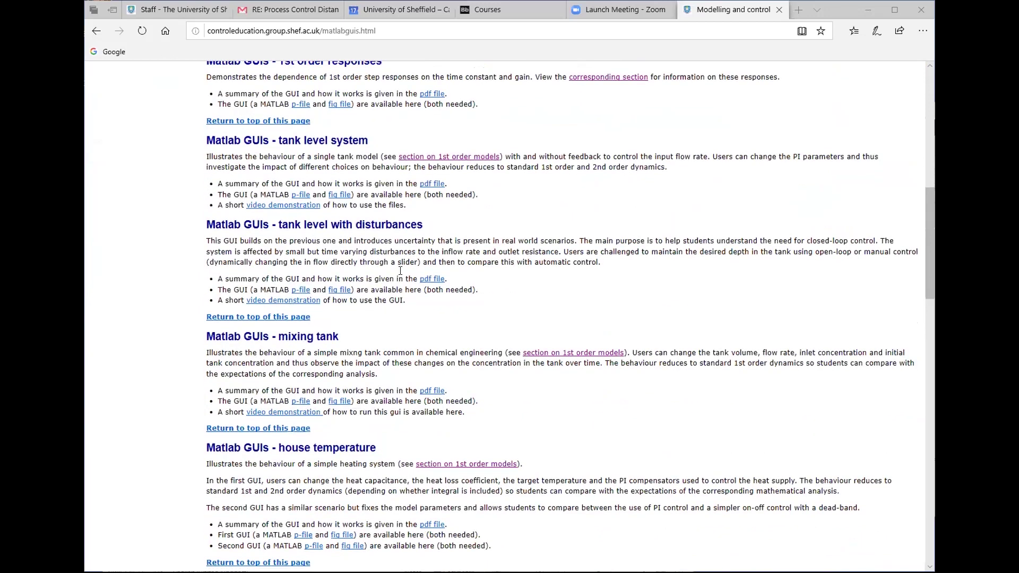
scroll(449, 286, "down", 9)
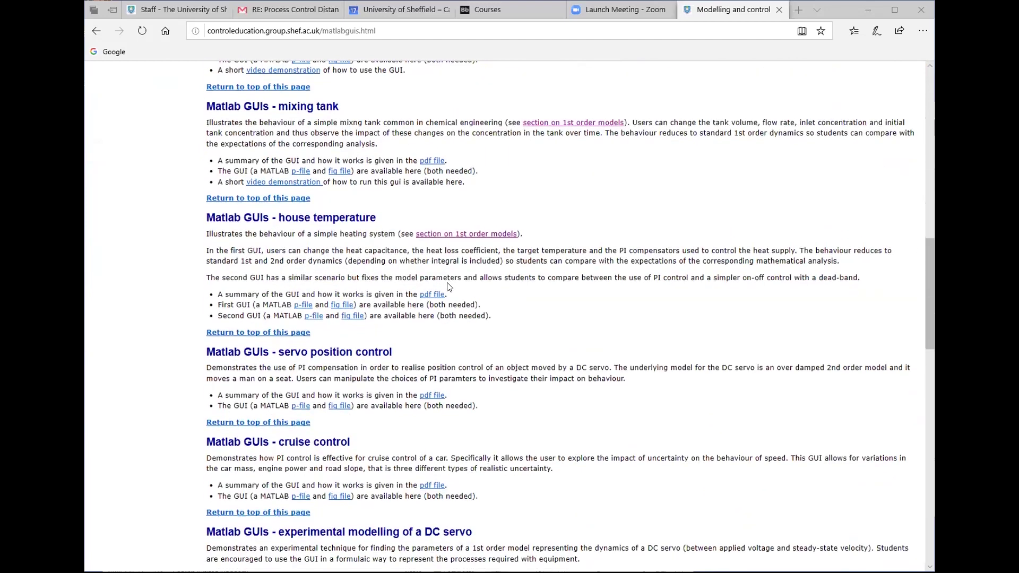
scroll(448, 287, "up", 18)
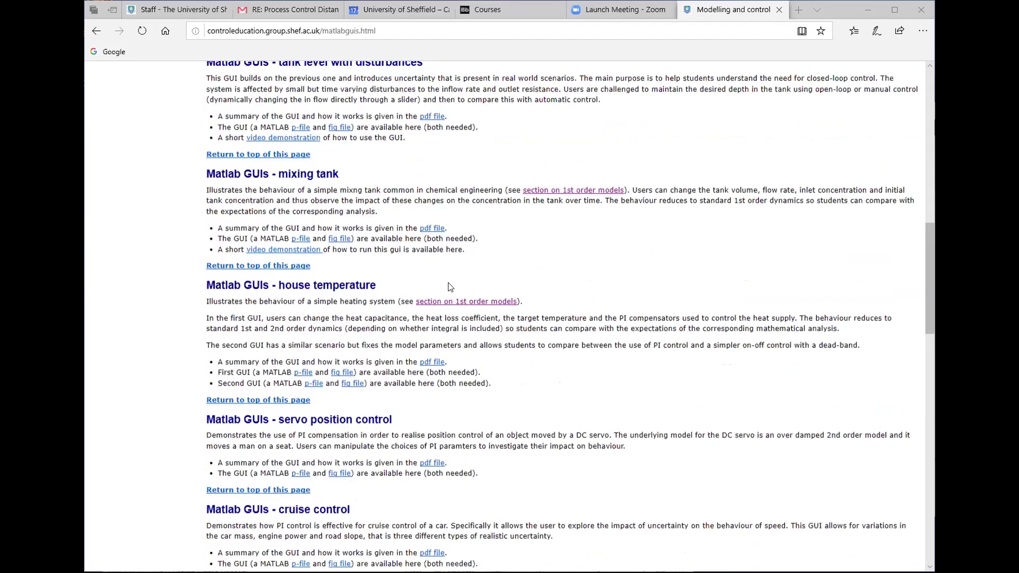
scroll(449, 287, "up", 6)
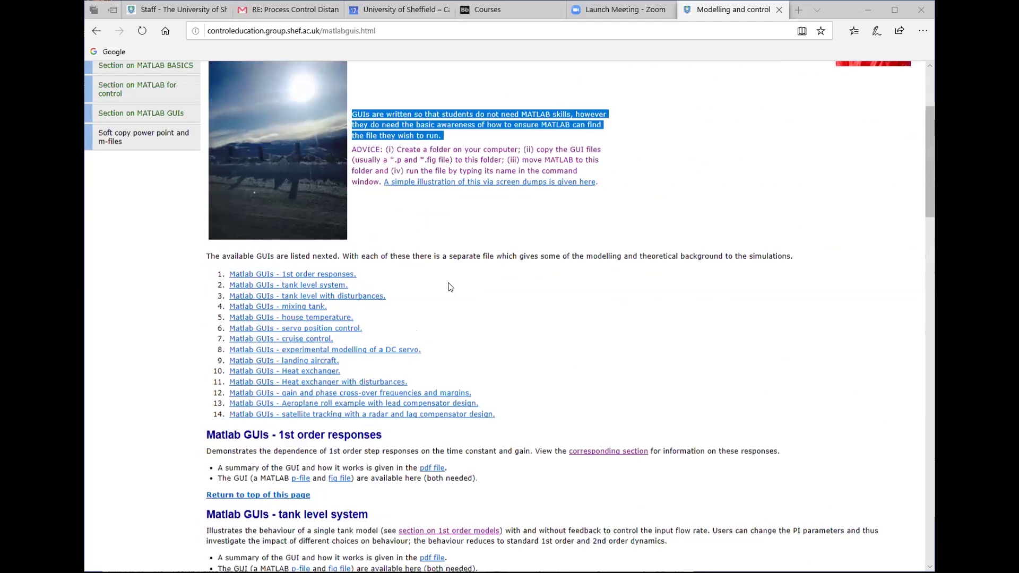
scroll(450, 287, "up", 6)
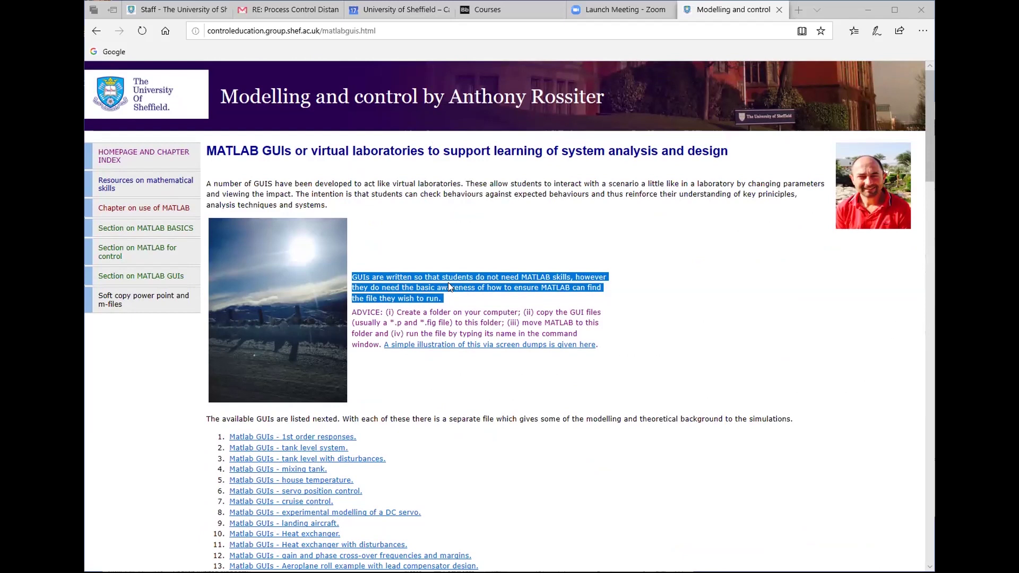
Step: Open the website's homepage and chapter index and review its resource types and main themes and topics
left_click(182, 158)
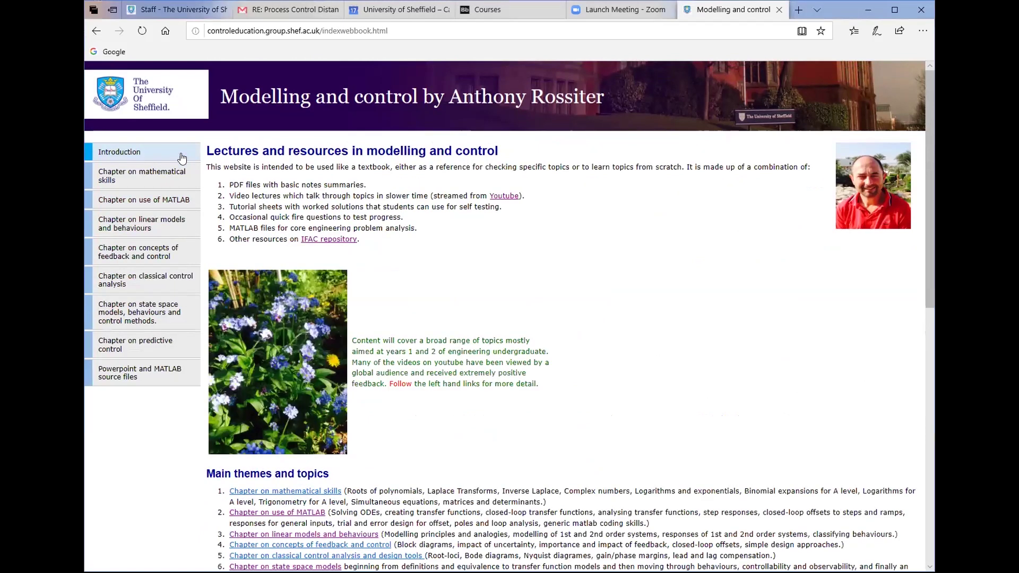
scroll(546, 272, "down", 1)
scroll(546, 272, "down", 1)
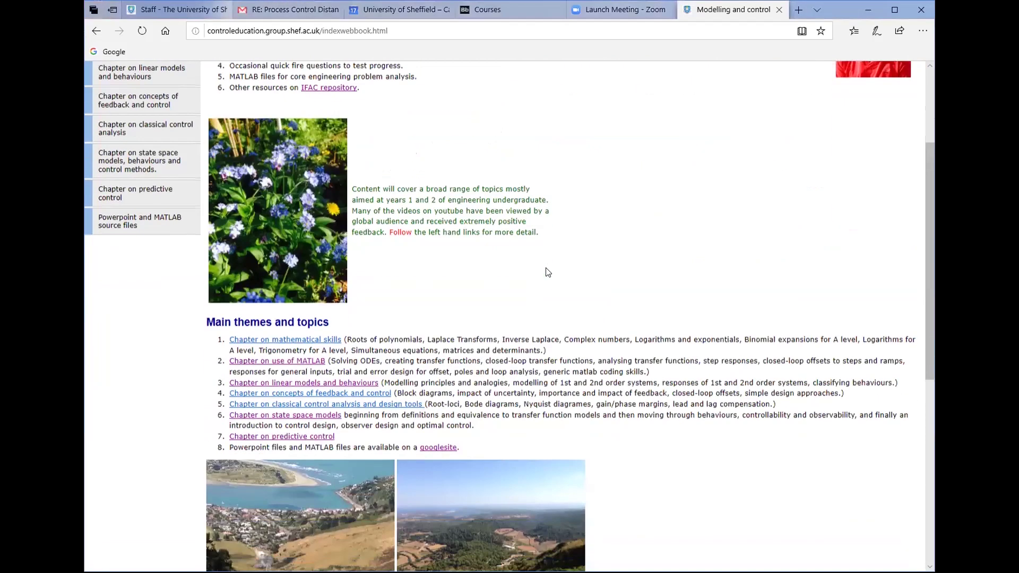
scroll(475, 271, "up", 1)
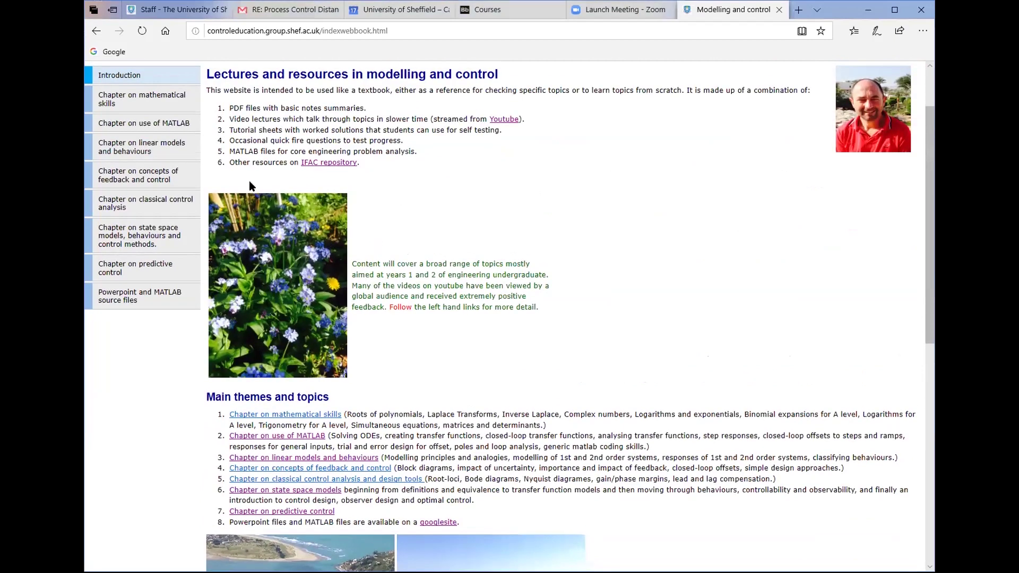
scroll(596, 232, "down", 1)
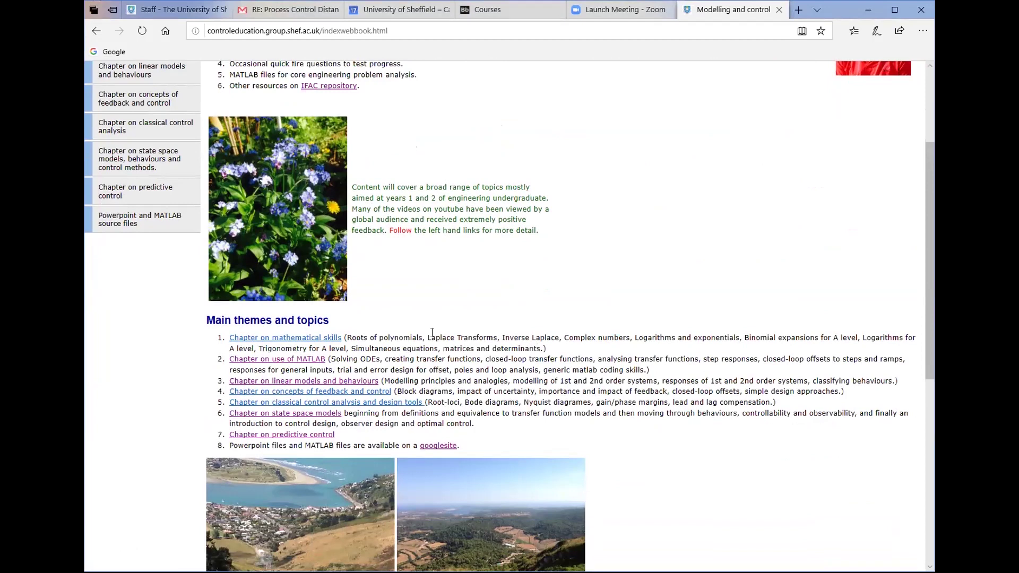
Step: Look through the Block diagrams section of the chapter on concepts of feedback and control, and return to the homepage and chapter index
left_click(113, 96)
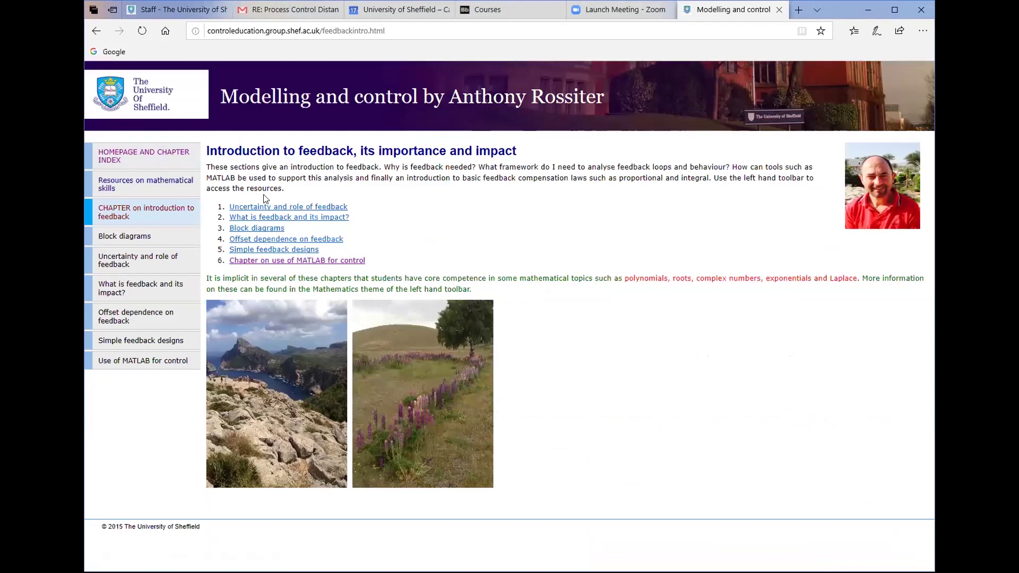
left_click(265, 229)
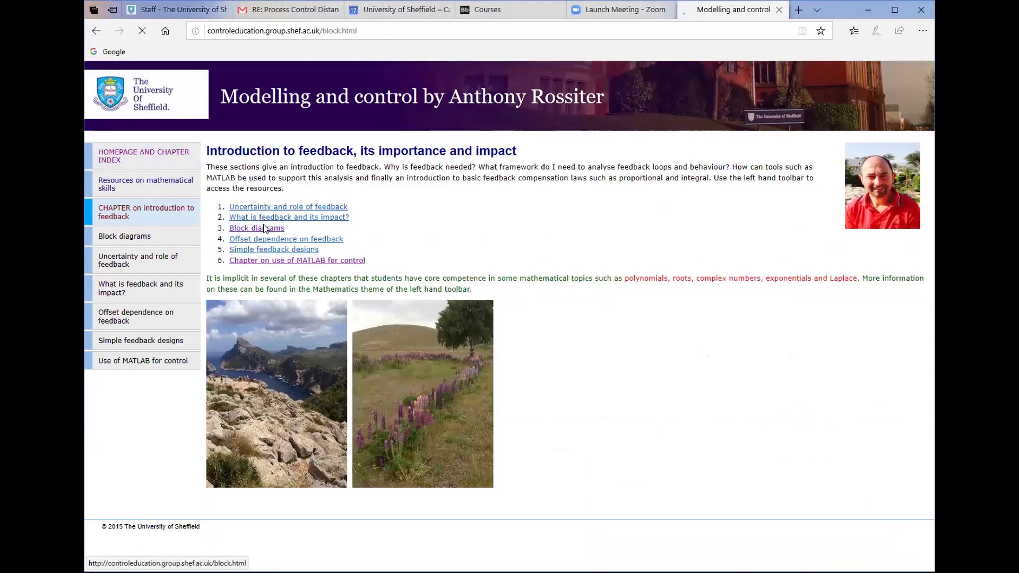
scroll(541, 265, "down", 7)
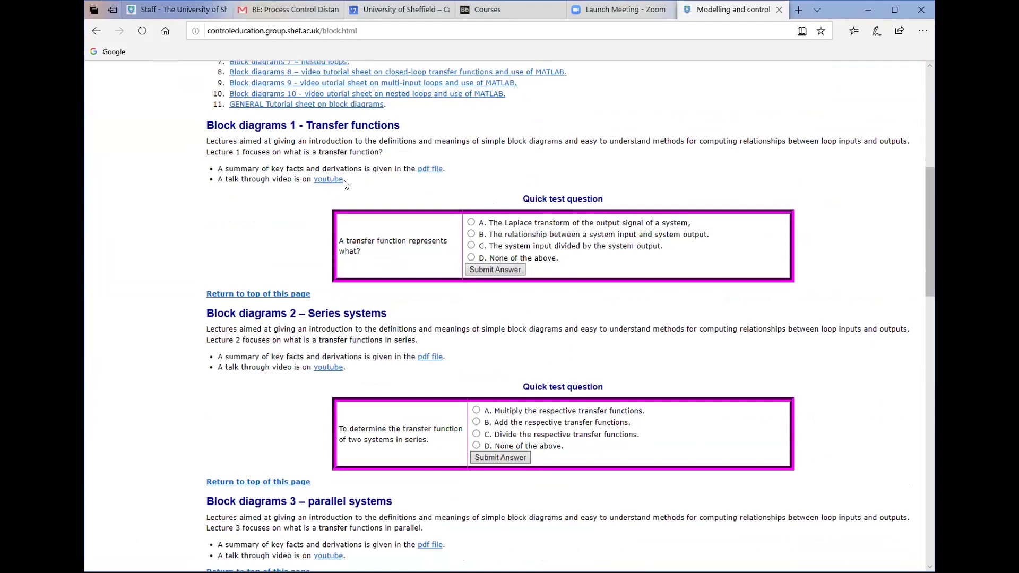
scroll(350, 184, "up", 7)
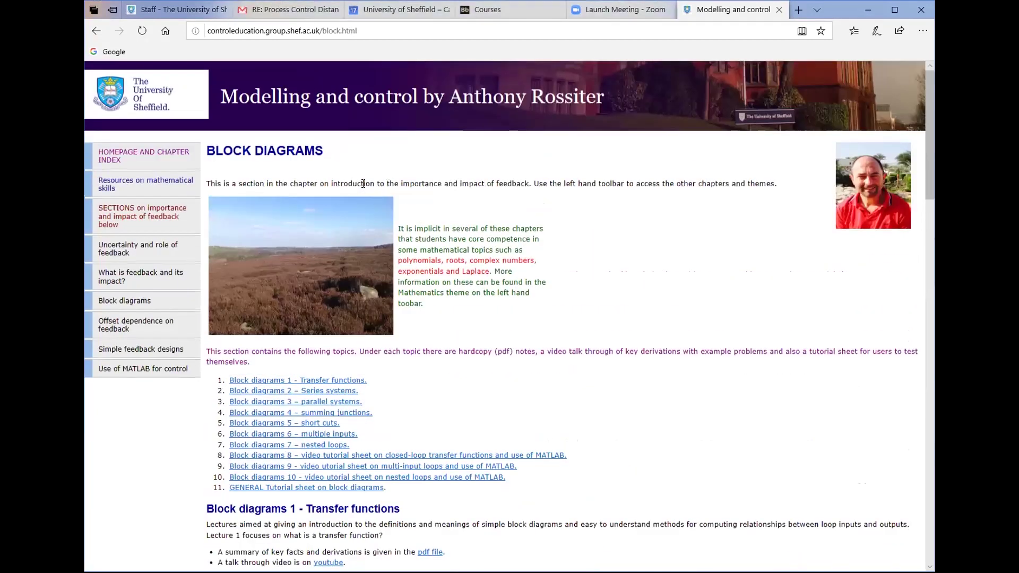
left_click(167, 155)
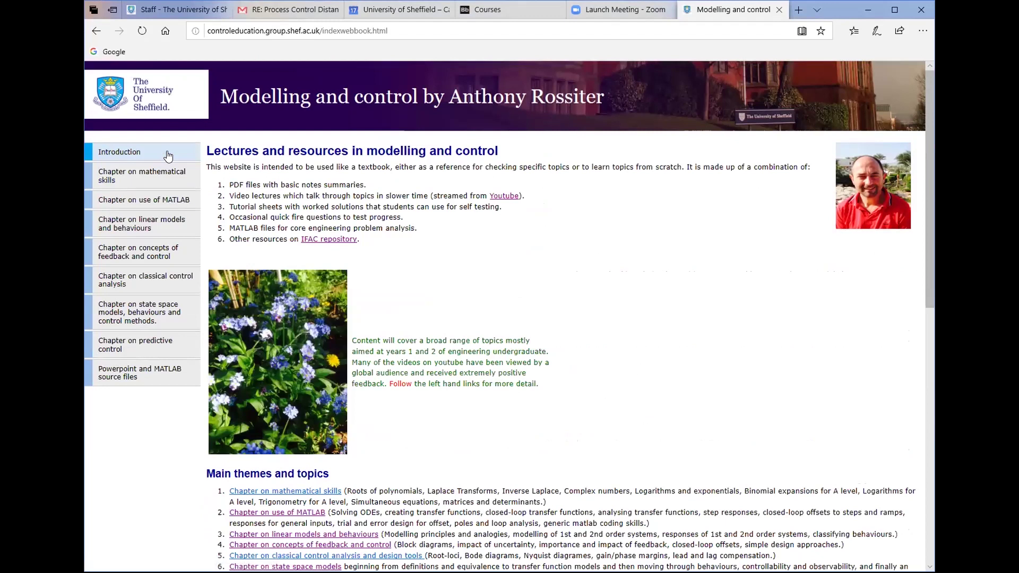